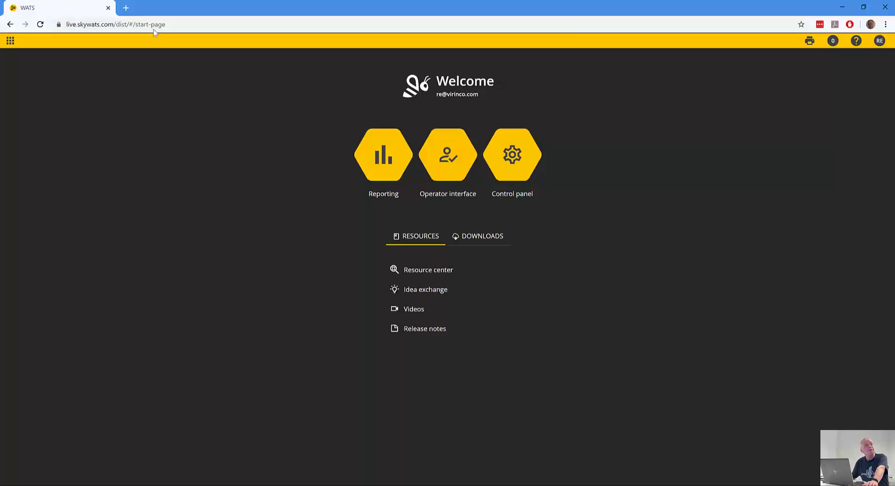
- Open the server's Swagger API documentation at live.skywats.com/swagger in place of the WATS start page
left_click(119, 24)
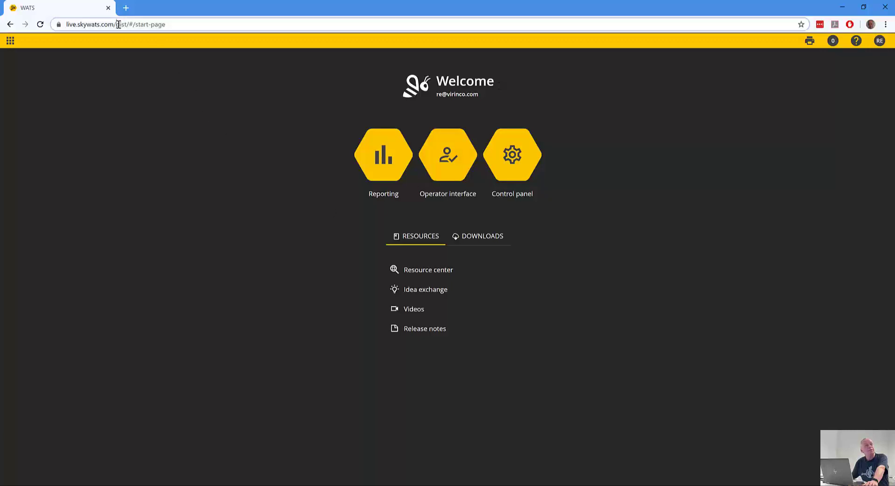
left_click_drag(118, 25, 189, 27)
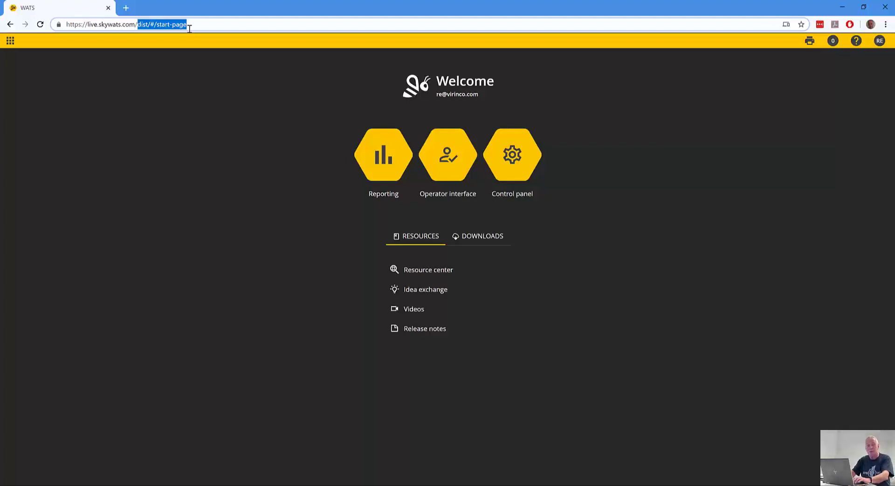
type("sw")
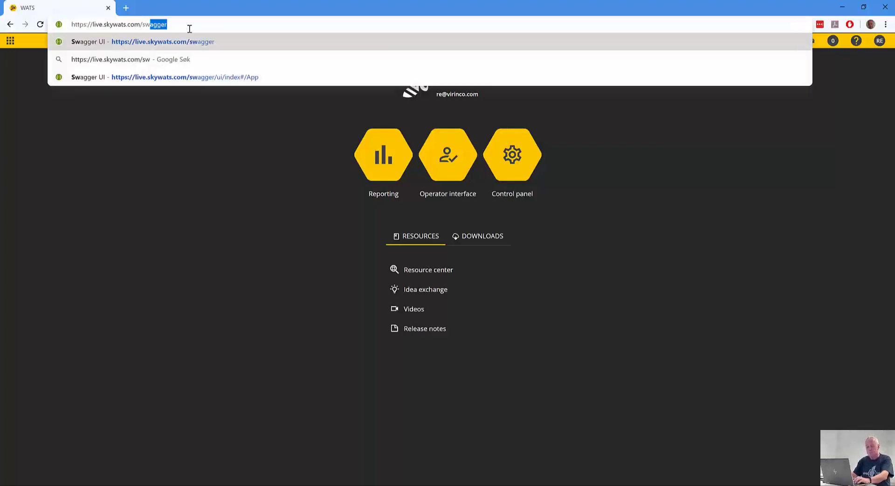
key("Return")
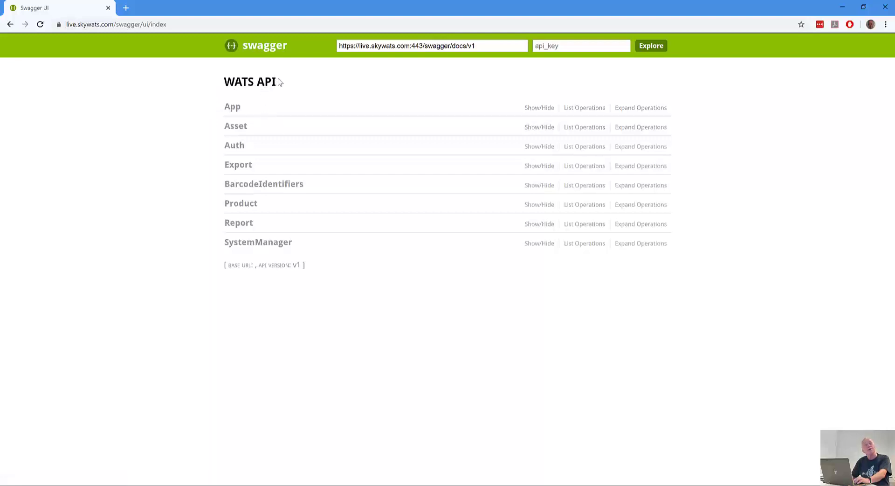
- Request an access token from the Auth GetToken/{identifier} operation with identifier powerBI and reset set to true
left_click(235, 147)
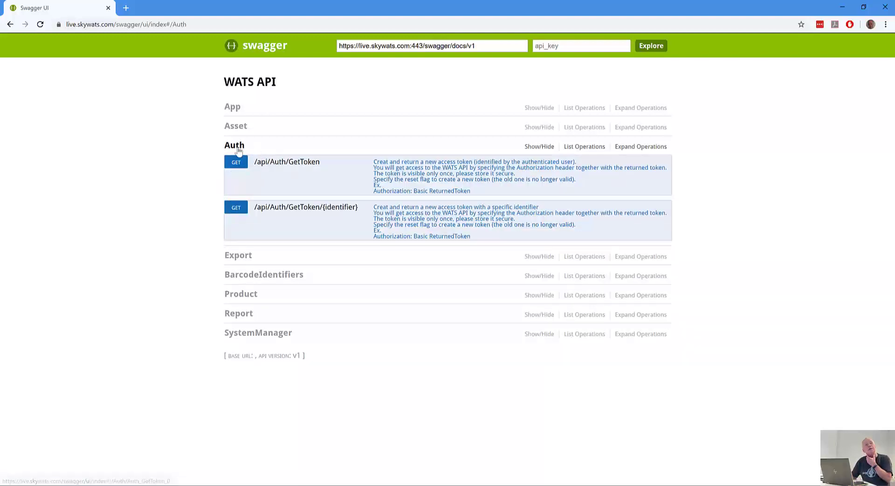
left_click(236, 210)
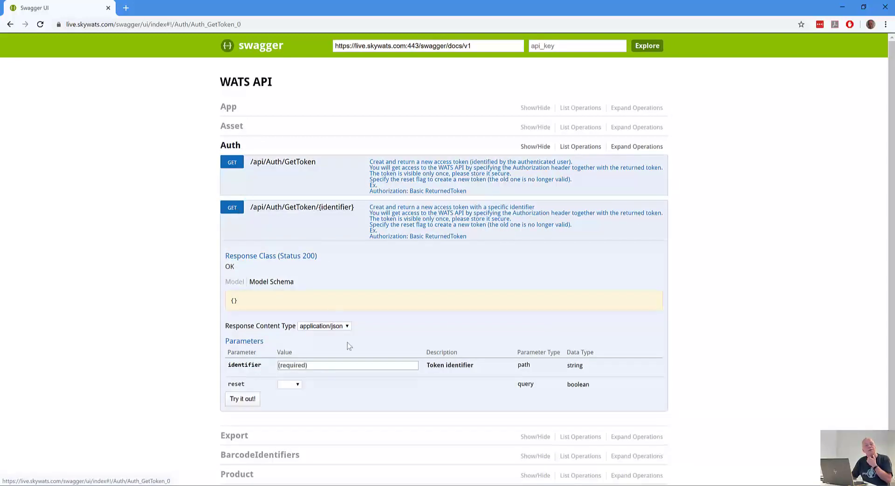
left_click(312, 365)
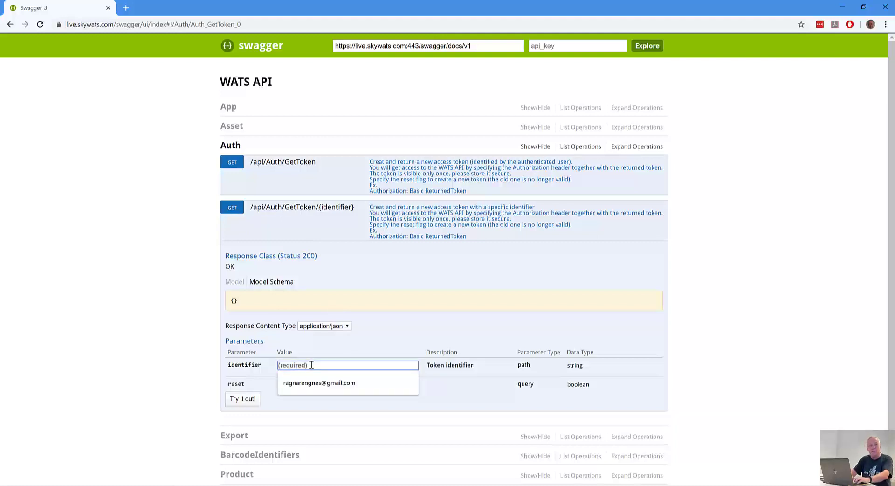
type("powerBI")
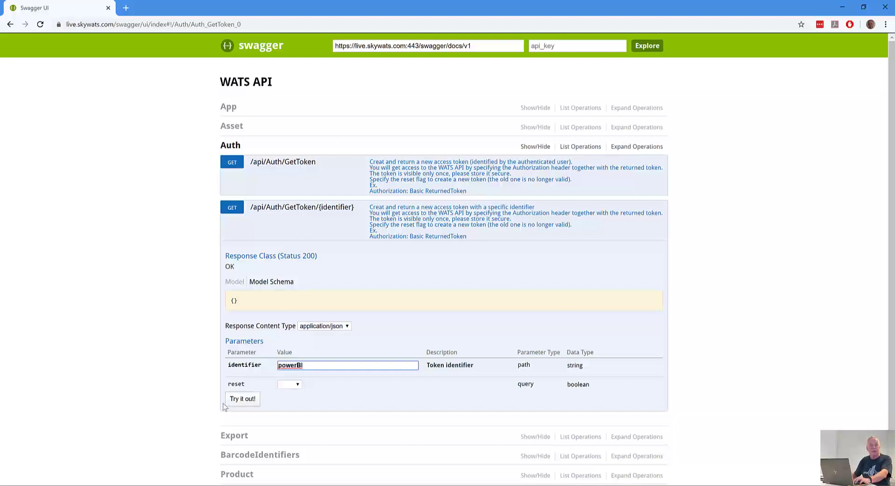
left_click(288, 385)
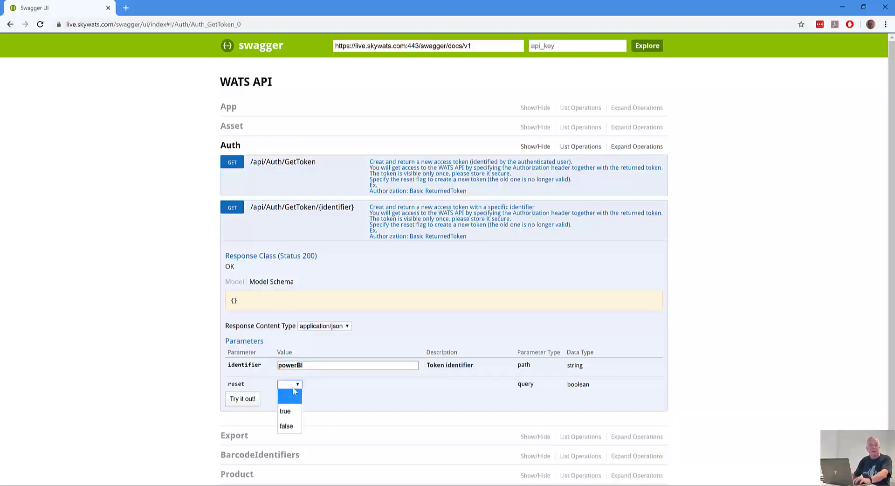
left_click(288, 412)
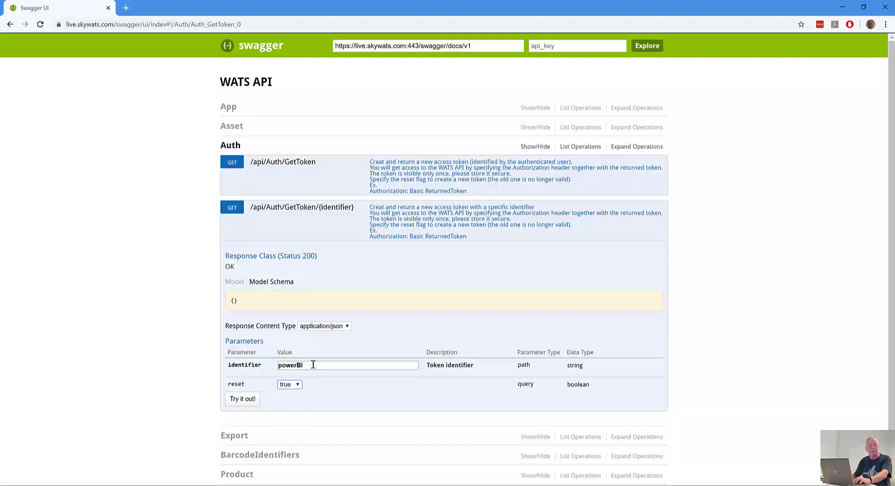
left_click(241, 399)
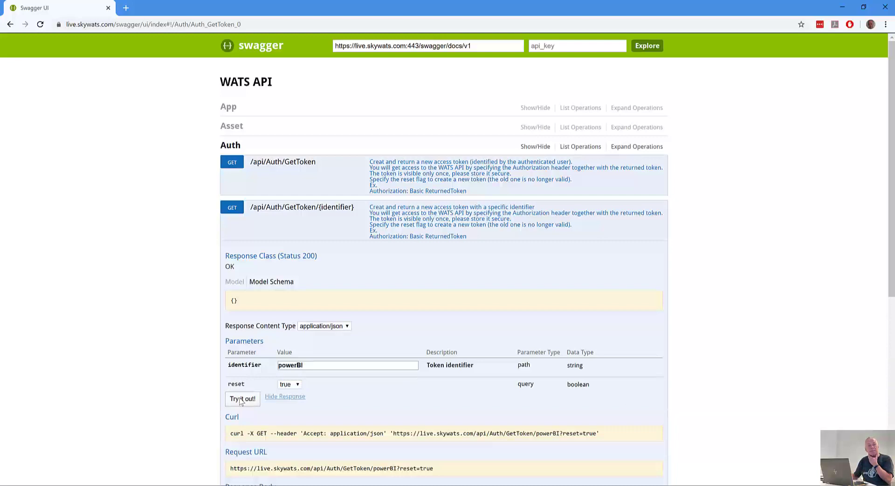
scroll(186, 405, "down", 4)
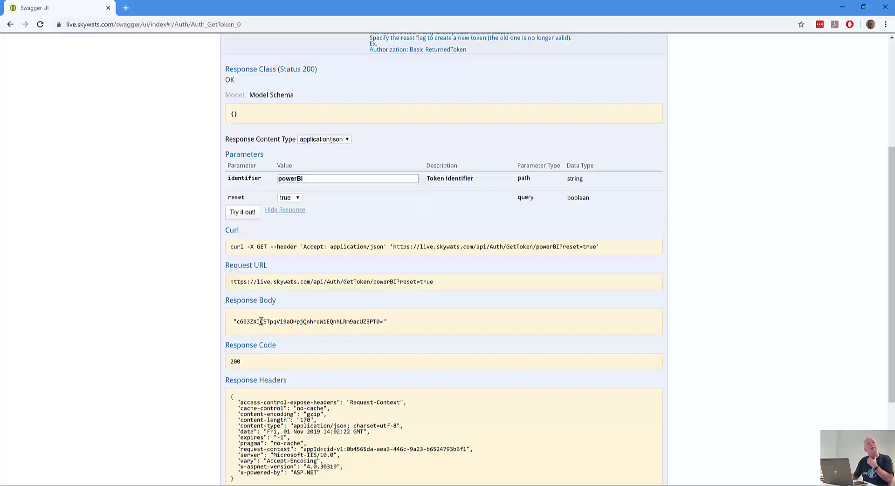
- Open the live.skywats.com/swagger API page a second time in a new browser tab
left_click(127, 9)
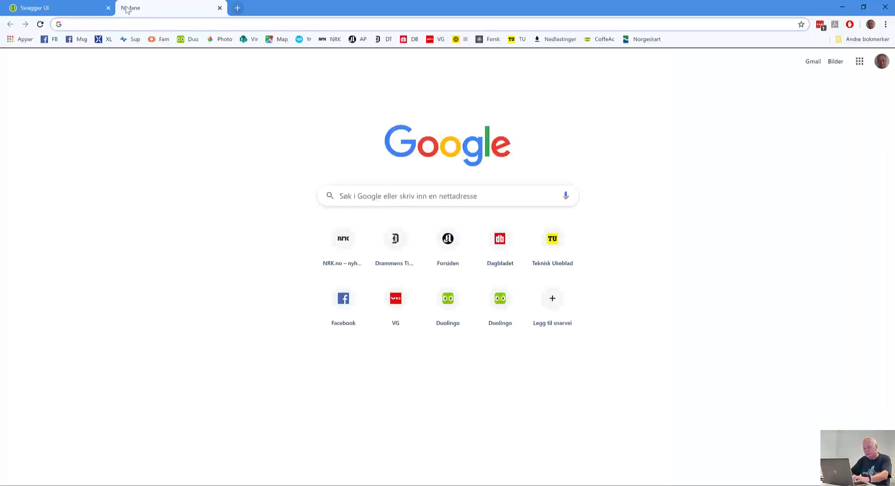
type("li")
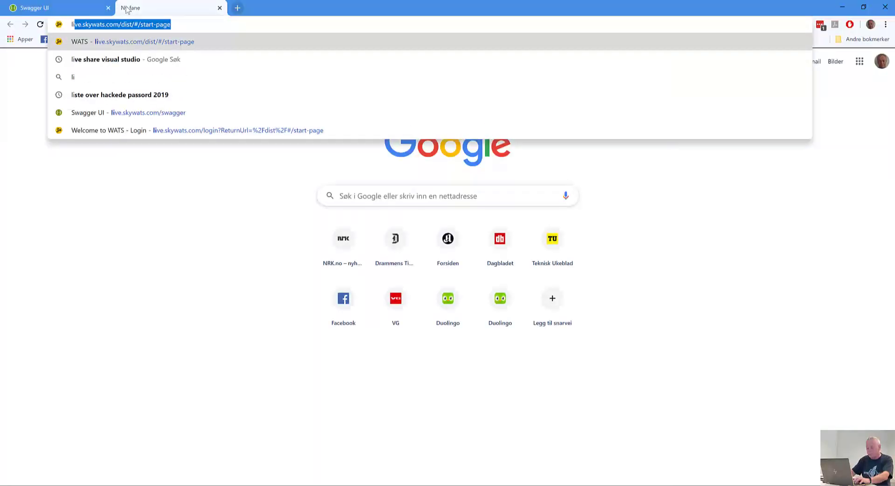
key("Return")
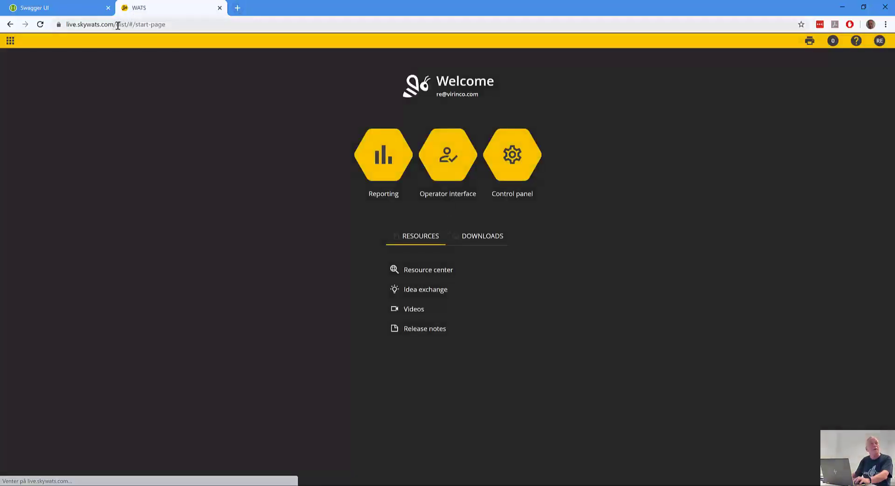
left_click_drag(117, 25, 194, 26)
type("sw")
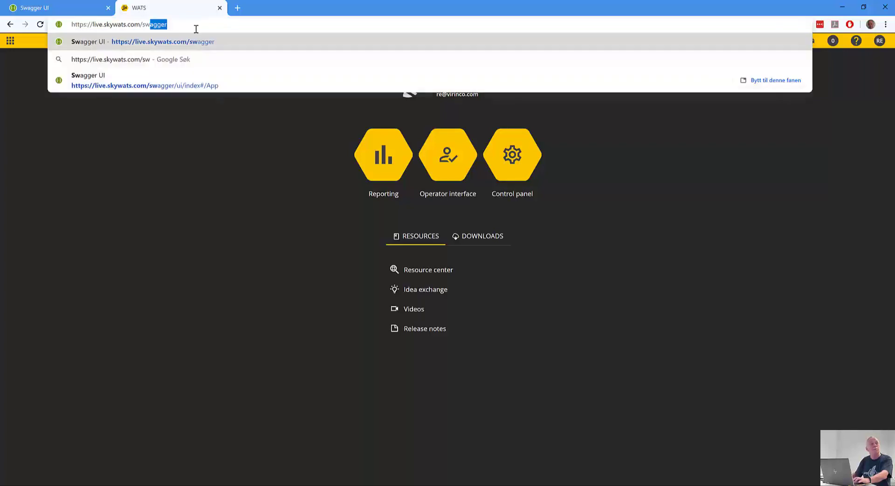
key("Return")
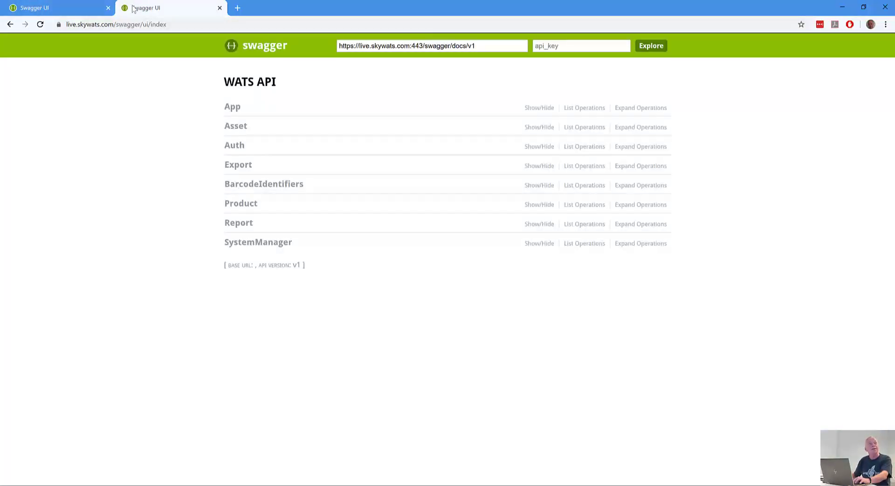
- Run the App group's GET HighVolume request with days 30, productGroupId -1 and levelId -1
left_click(234, 110)
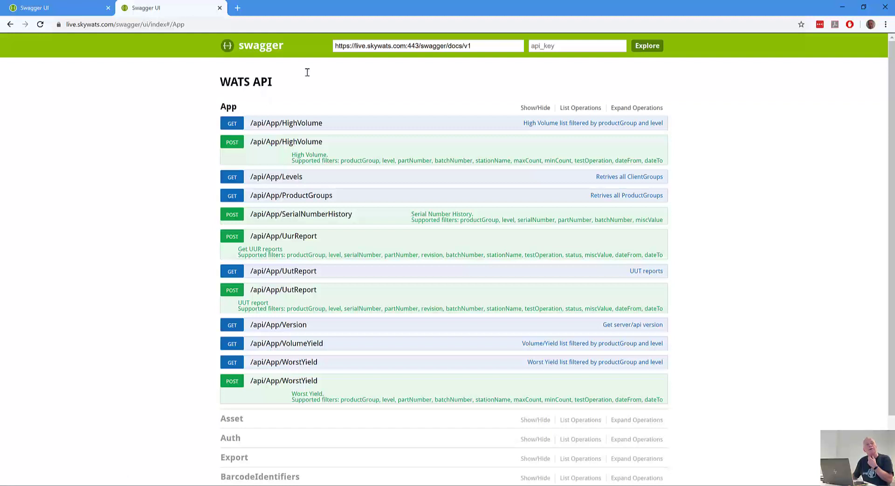
left_click(234, 124)
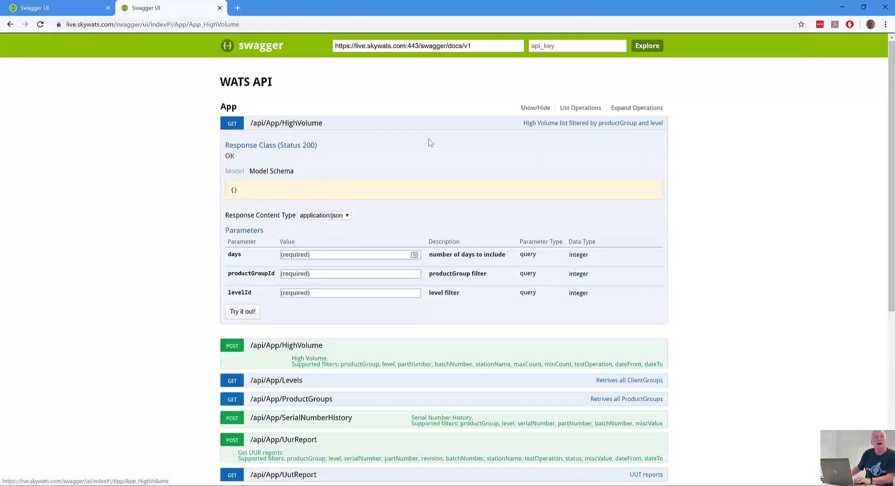
left_click(308, 255)
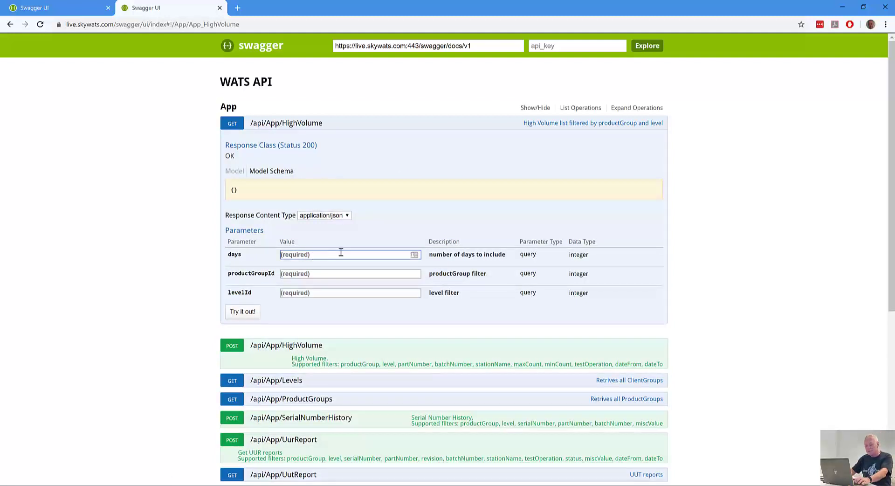
type("30")
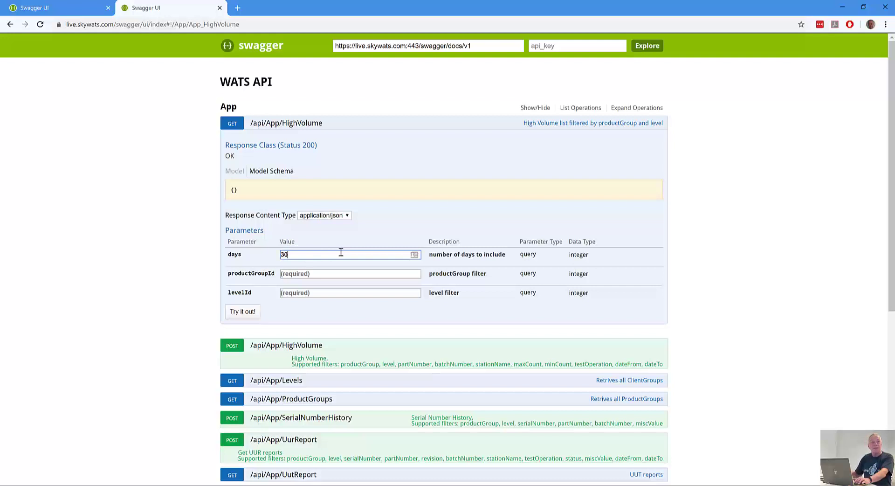
left_click(313, 273)
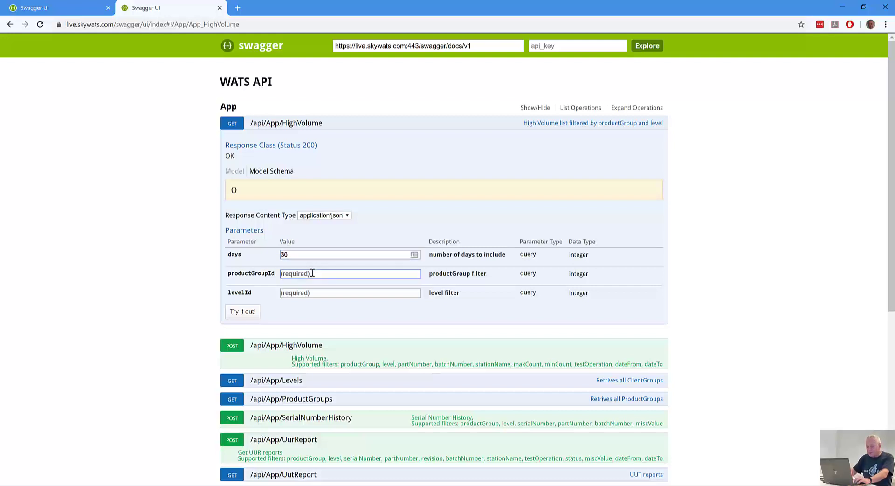
type("-1")
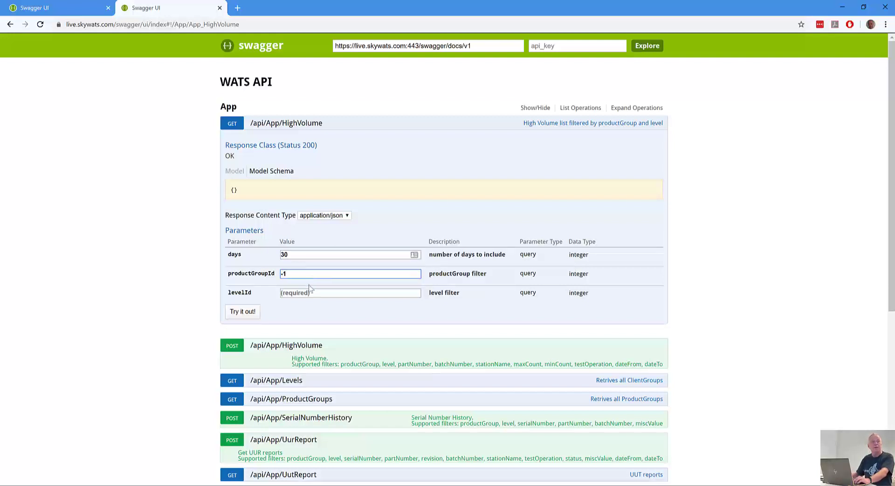
left_click(302, 292)
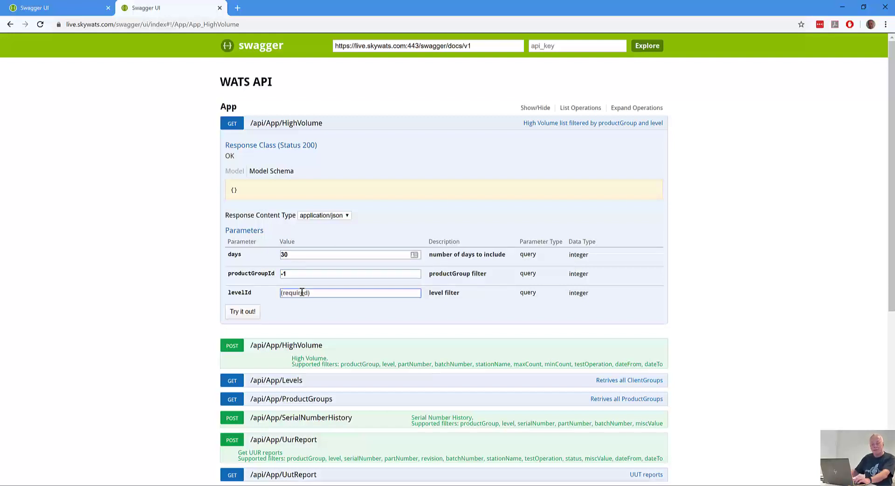
type("-")
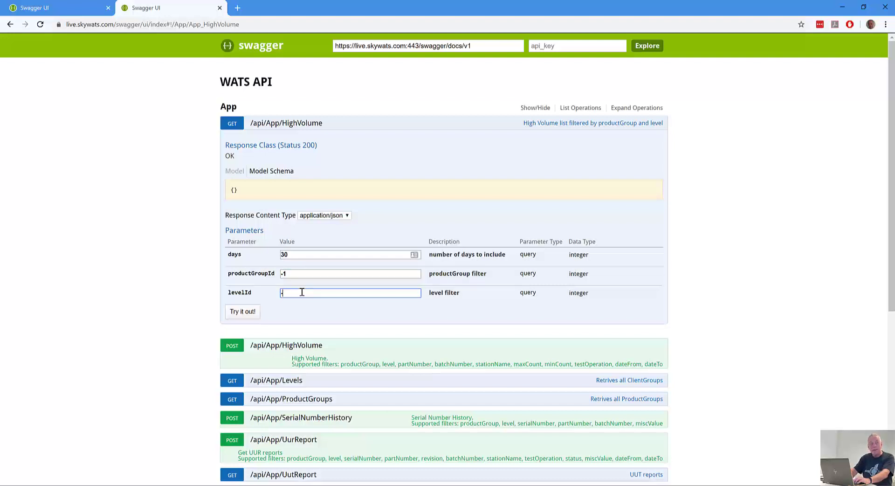
type("1")
left_click(242, 312)
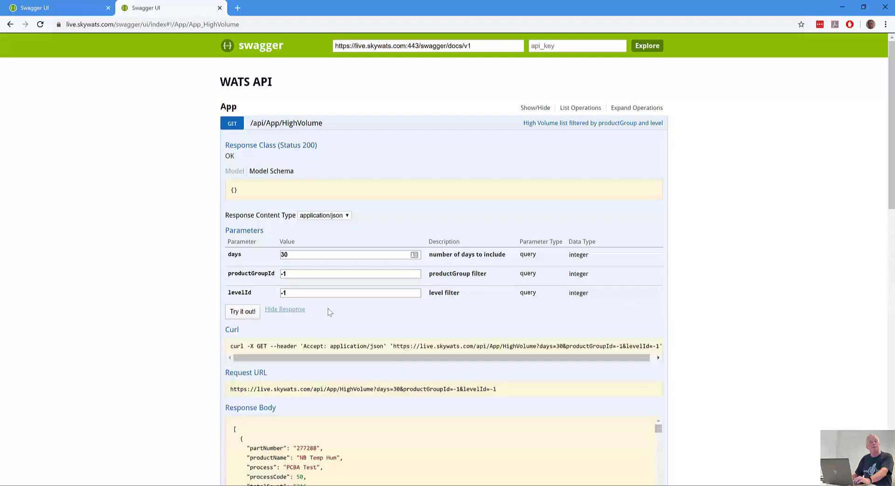
- Review the HighVolume response body and copy the complete Request URL of the call
scroll(541, 366, "down", 3)
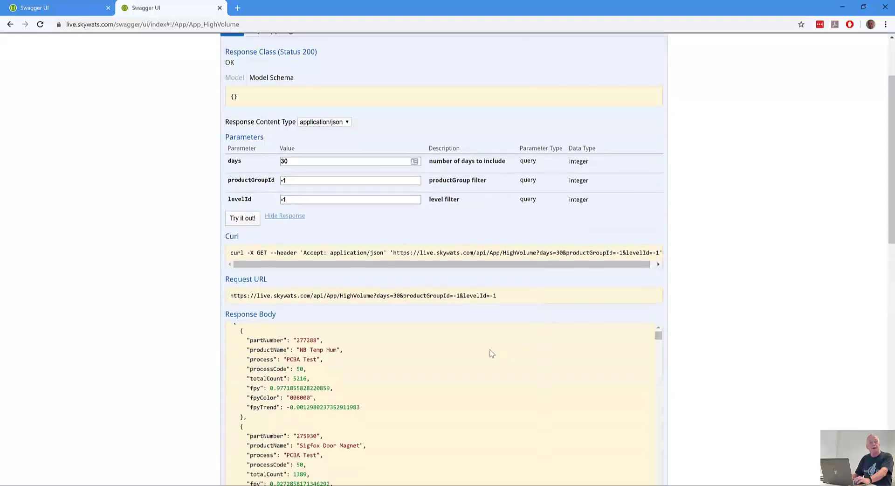
scroll(273, 398, "down", 3)
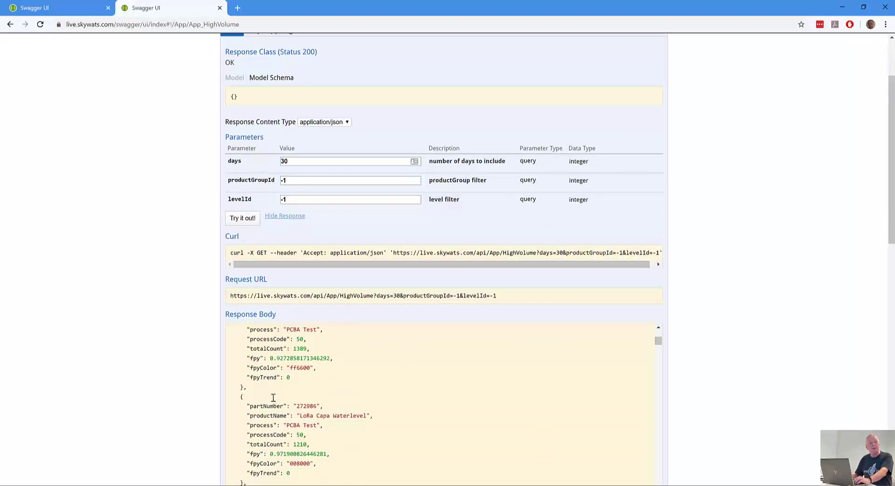
scroll(275, 401, "down", 5)
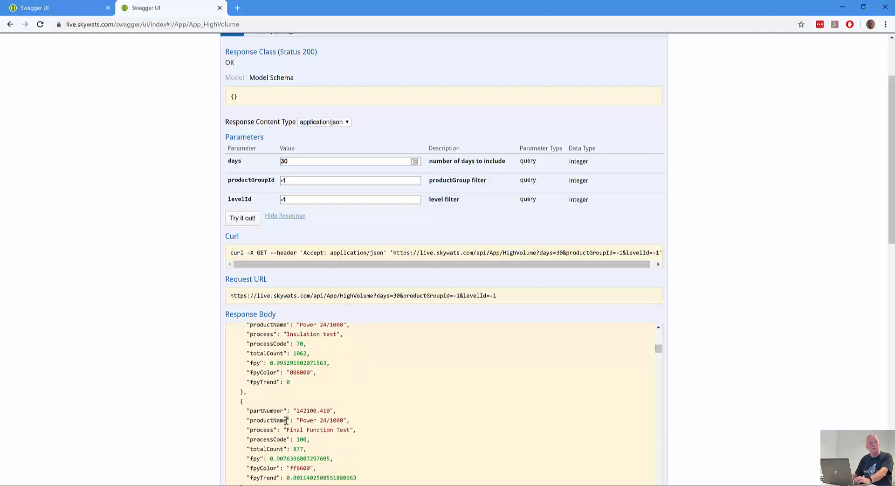
scroll(311, 430, "down", 1)
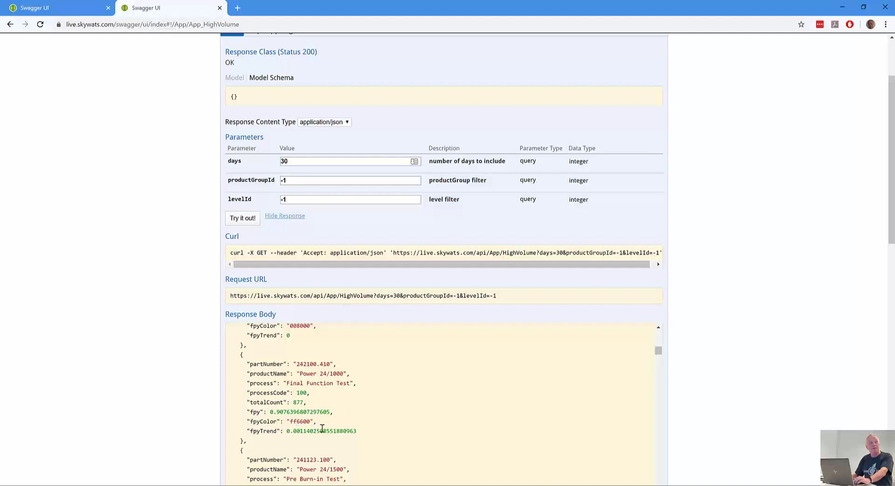
scroll(359, 377, "up", 3)
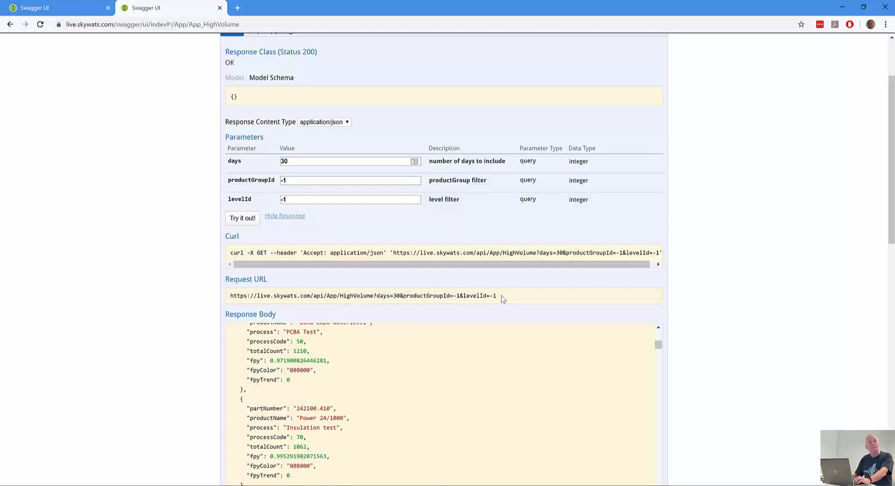
left_click_drag(498, 297, 308, 312)
left_click_drag(251, 302, 224, 295)
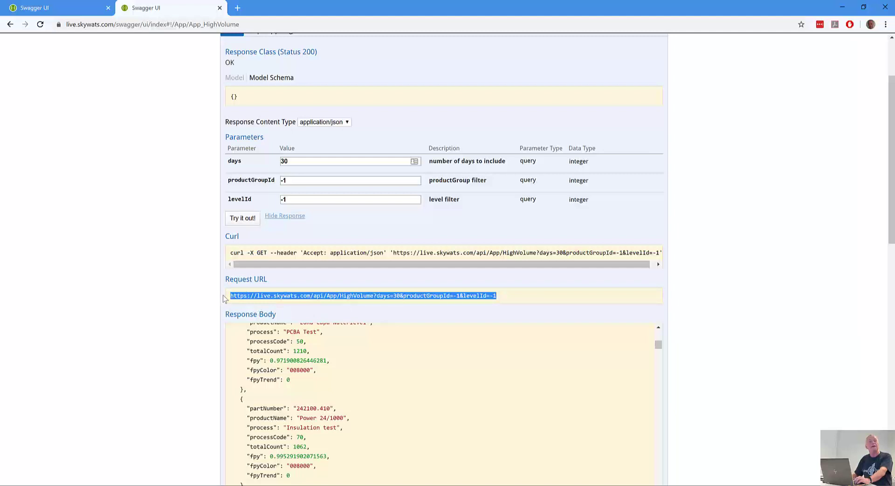
right_click(258, 296)
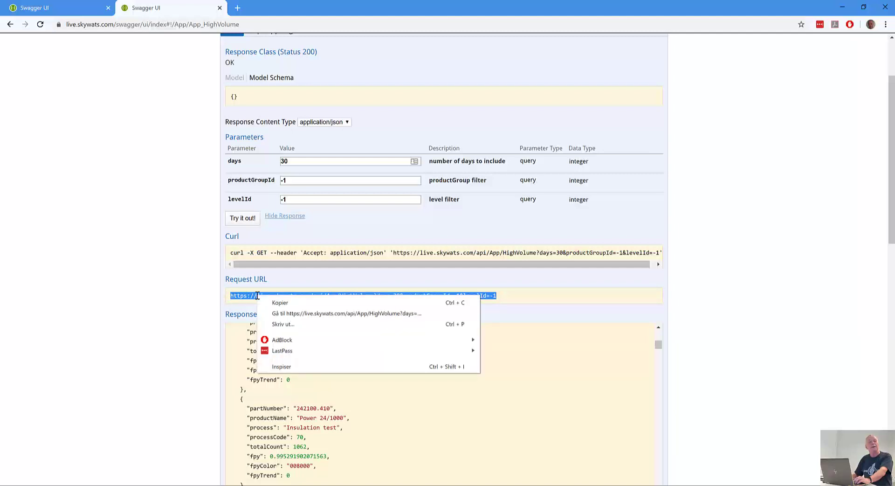
left_click(280, 303)
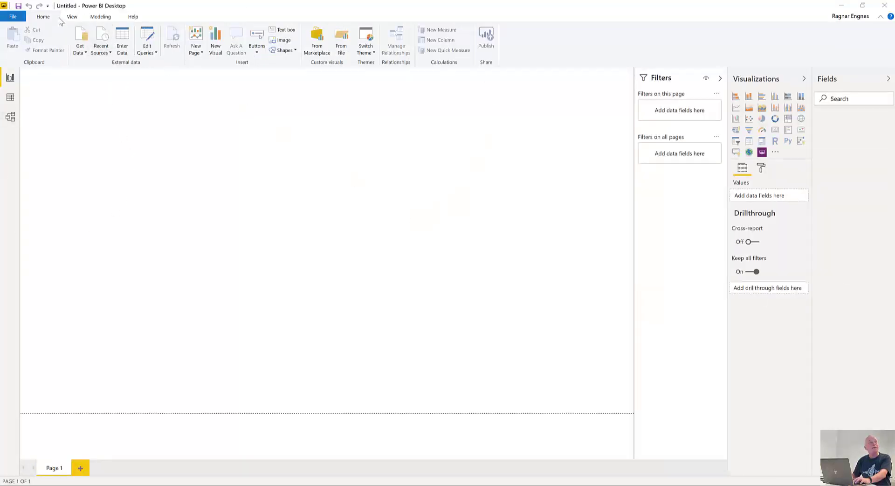
left_click(77, 52)
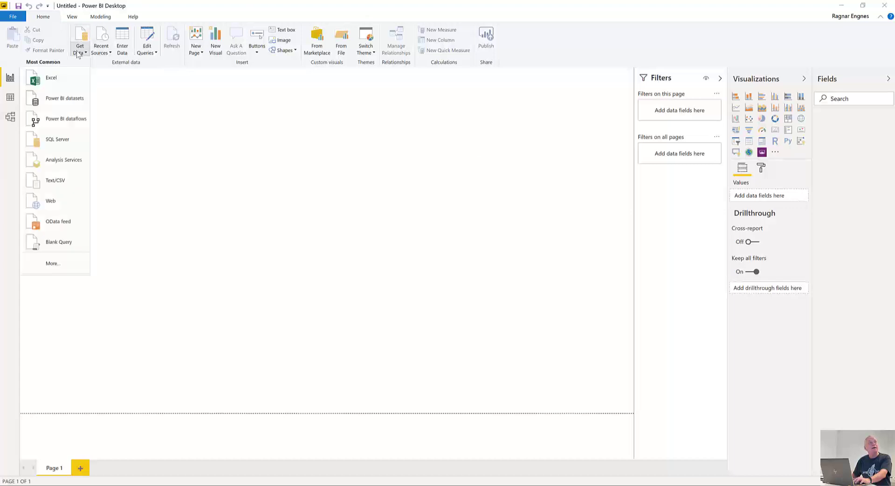
left_click(38, 198)
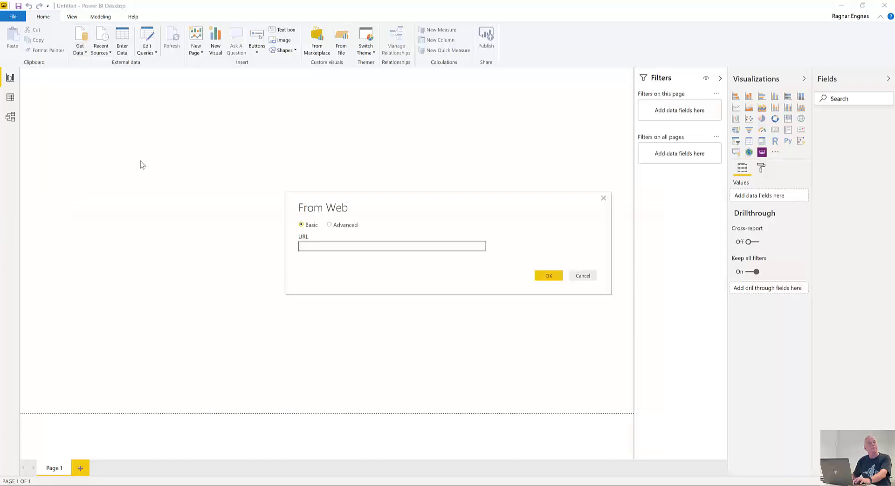
left_click(329, 225)
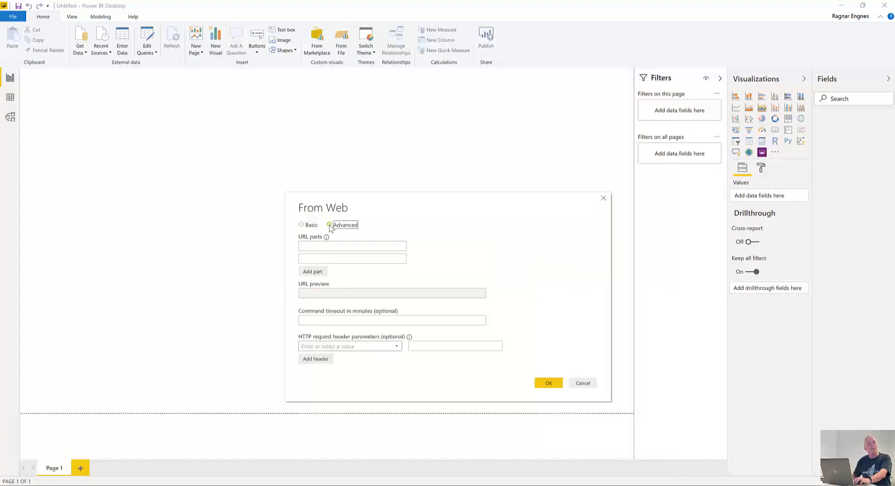
left_click(326, 245)
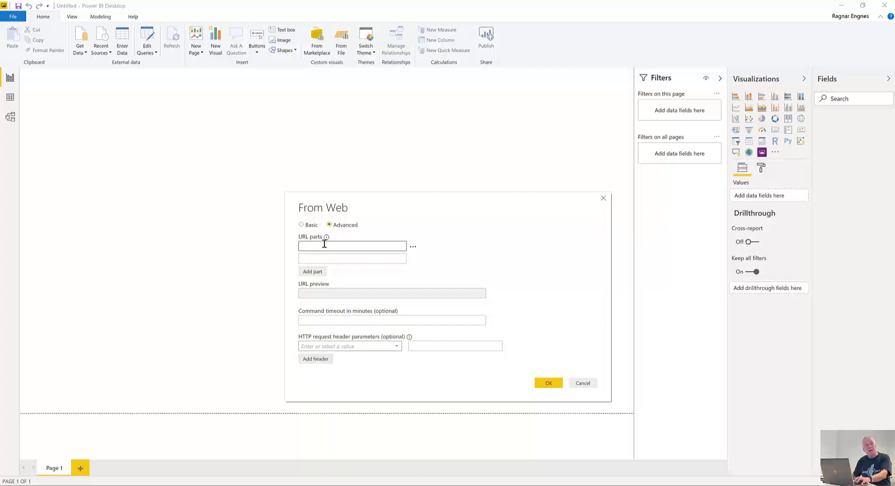
key("ctrl+v")
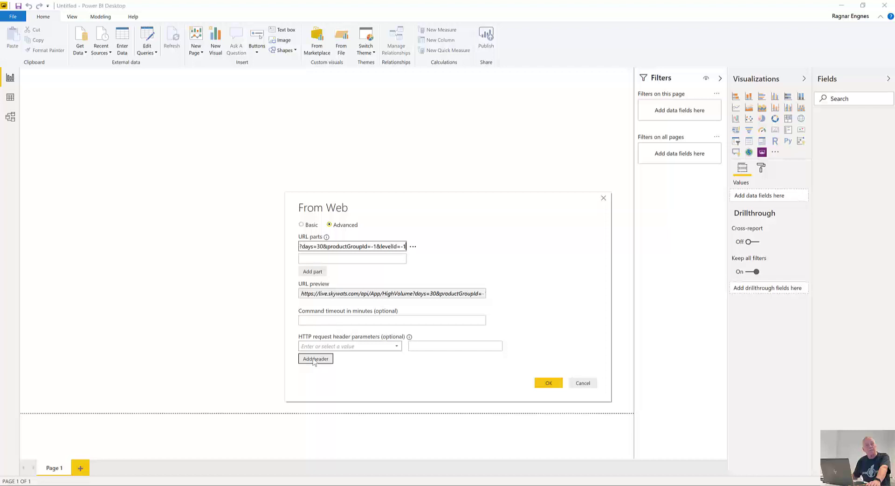
- Add an Authorization HTTP request header and begin its value with the word Basic followed by a space
left_click(331, 346)
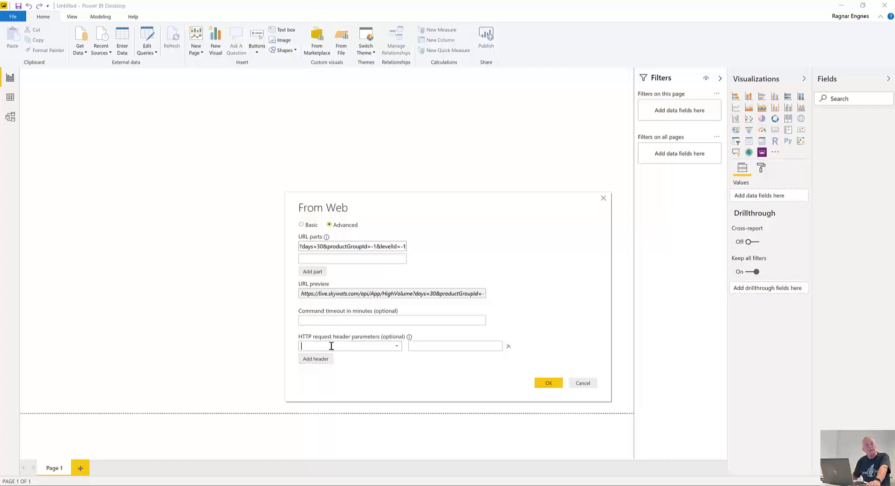
left_click(398, 345)
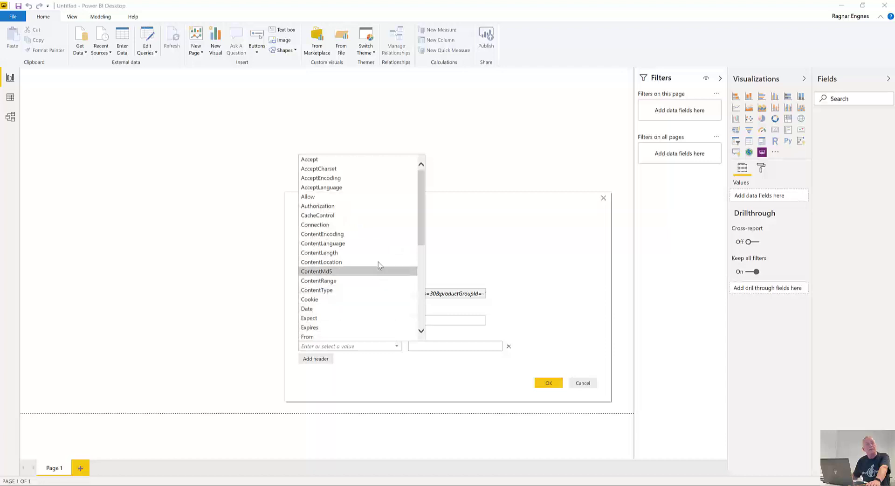
left_click(318, 208)
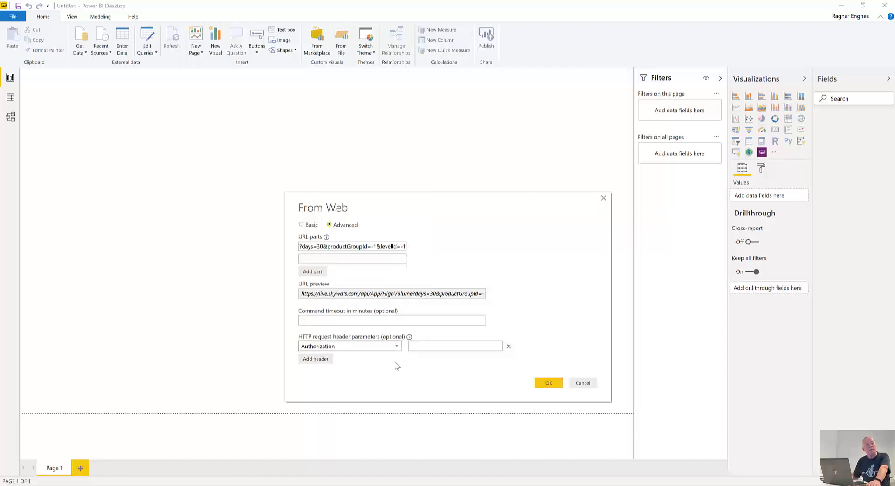
left_click(422, 348)
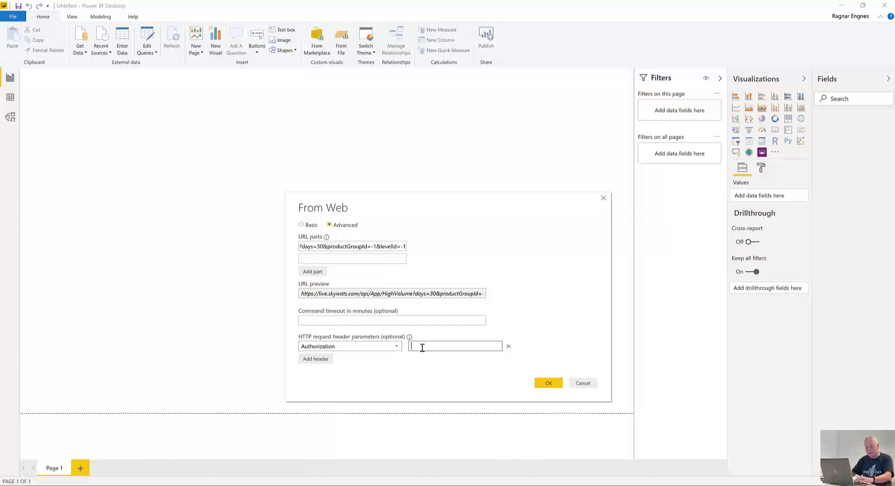
type("Ba")
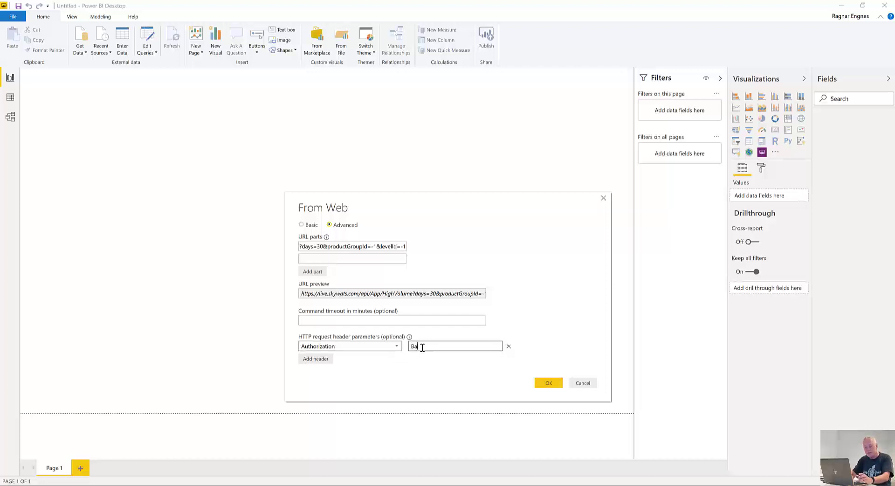
type("si")
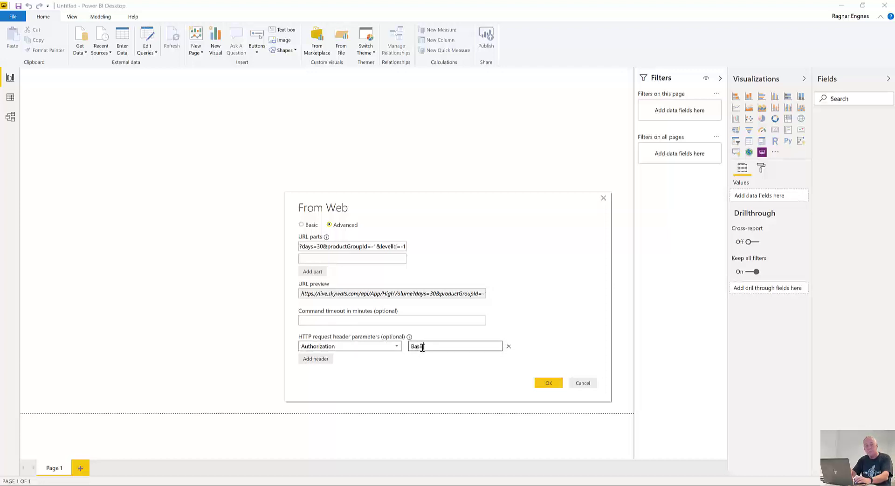
type("c")
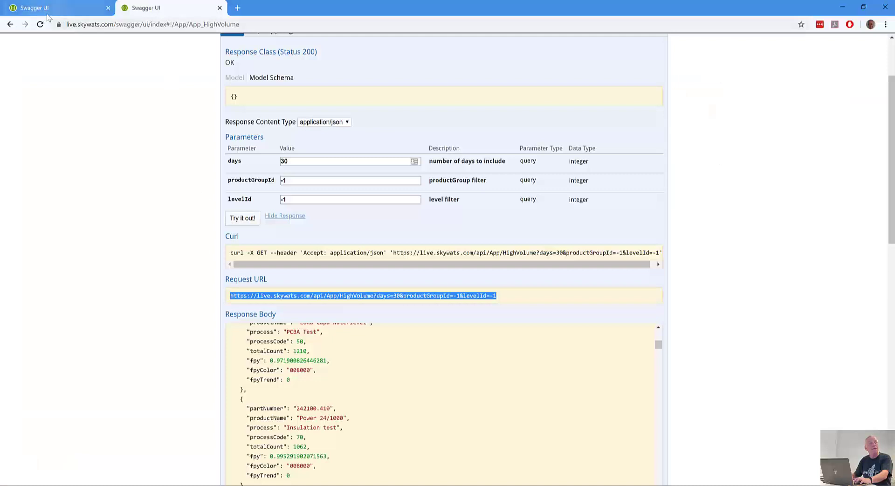
- Copy the access token from the GetToken response in the browser, append it to the Authorization header in Power BI Desktop, and submit the web source
left_click(46, 8)
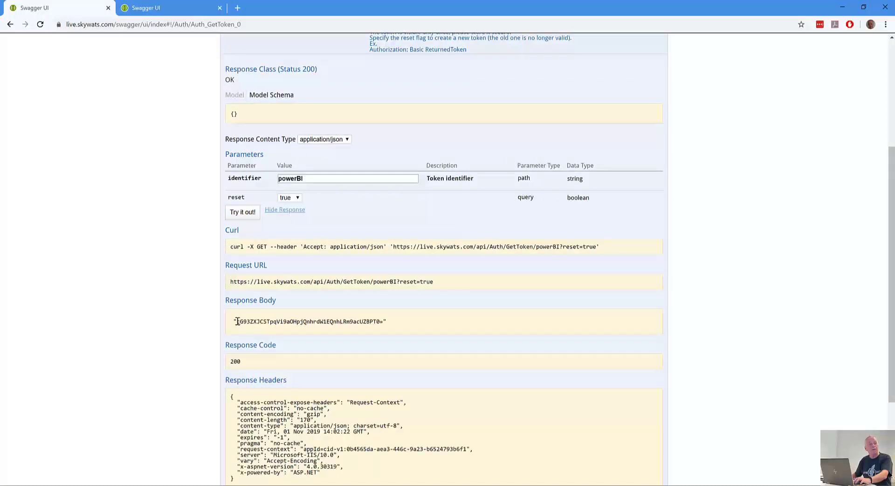
left_click_drag(238, 321, 386, 321)
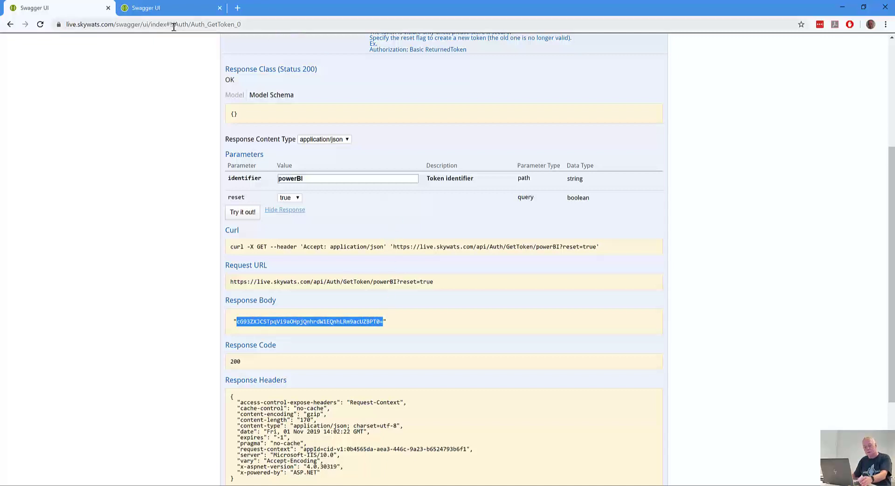
key("alt+Tab")
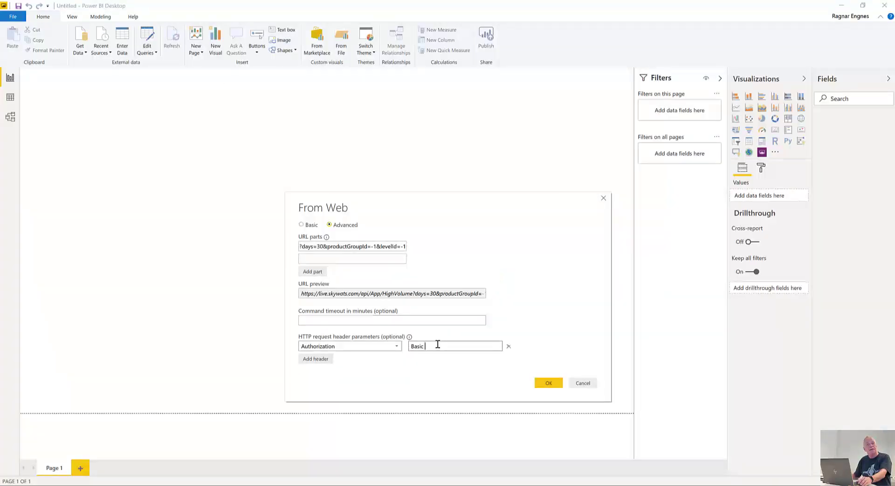
key("ctrl+v")
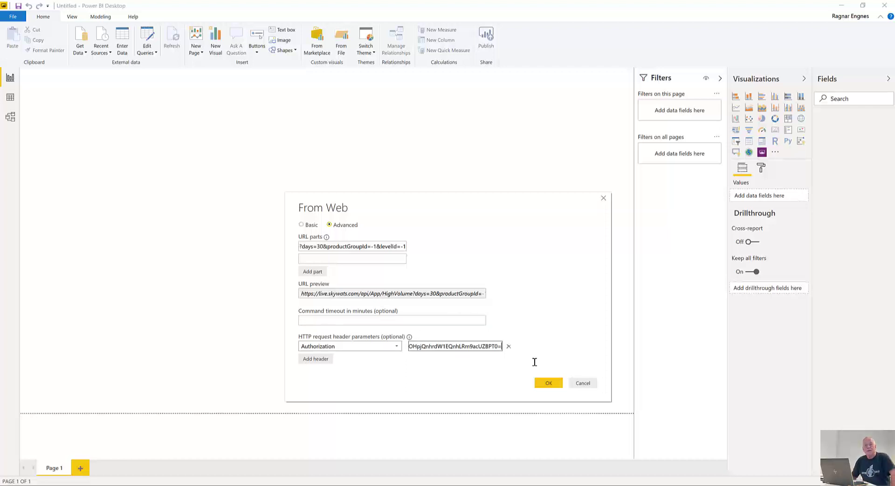
left_click(542, 383)
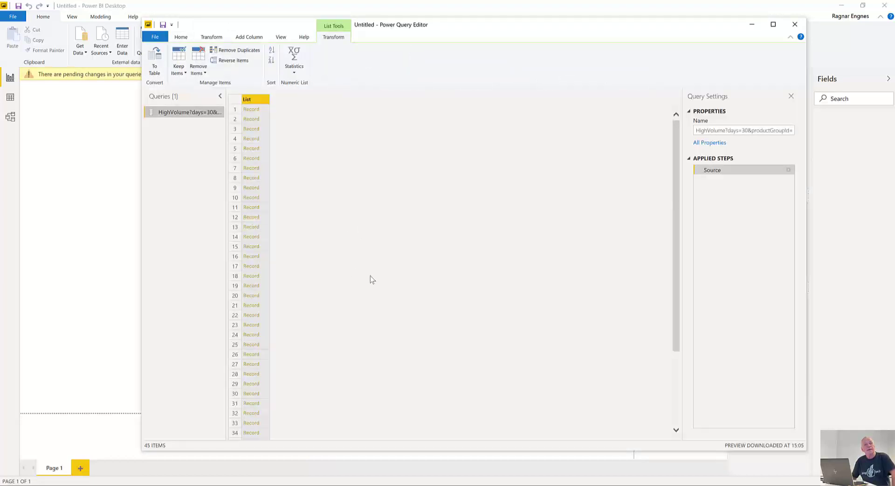
- Convert the HighVolume record list to a table with delimiter None and extra columns shown as errors
scroll(370, 280, "down", 4)
scroll(356, 288, "up", 4)
left_click(155, 58)
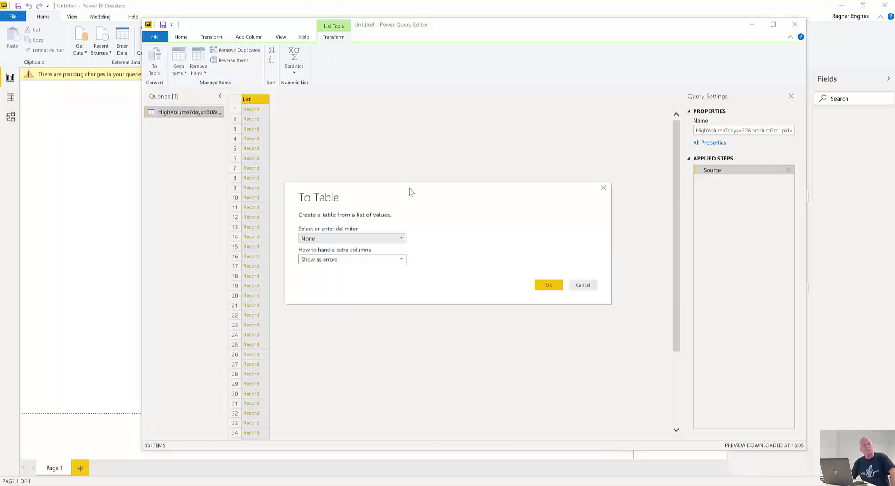
left_click(549, 285)
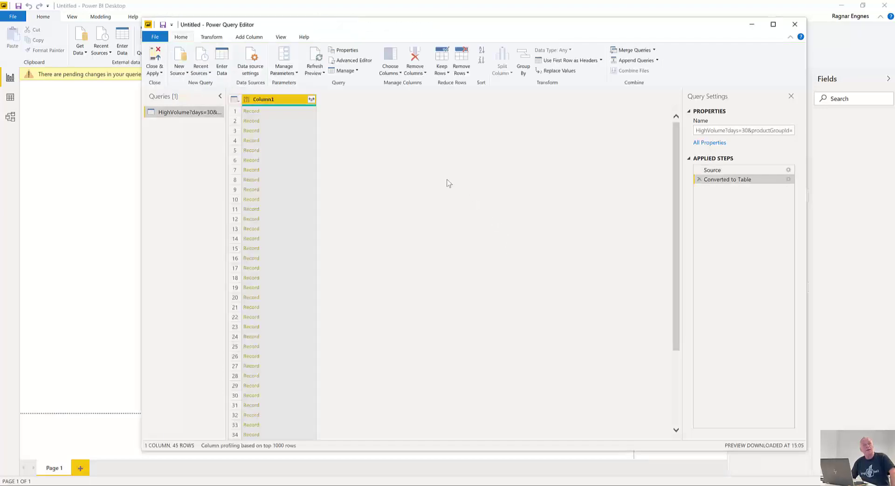
- Expand Column1 into all its fields except fpyColor, without using the original column name as prefix
left_click(311, 100)
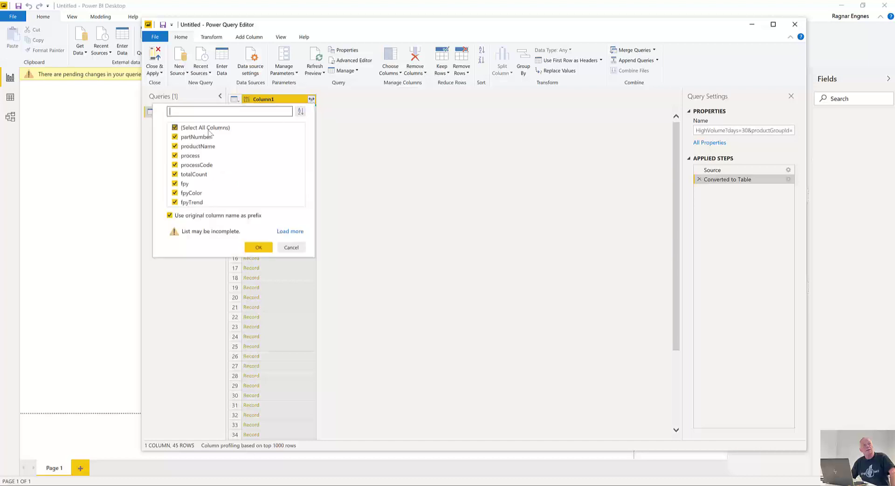
left_click(170, 215)
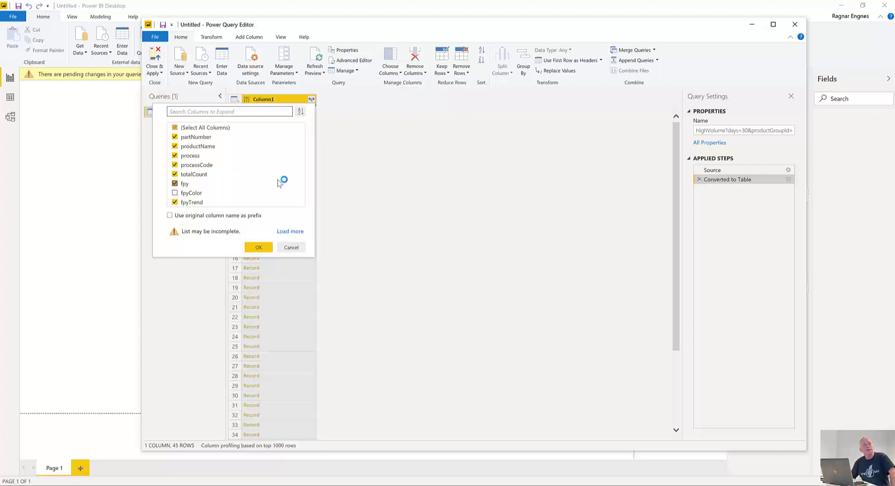
left_click(257, 247)
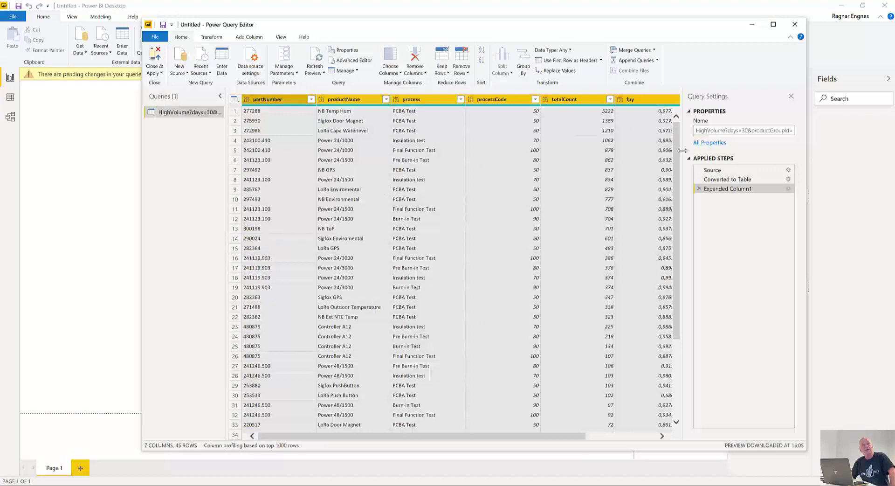
- Maximize the Power Query Editor and change the fpyTrend column's data type to Percentage
scroll(678, 155, "down", 3)
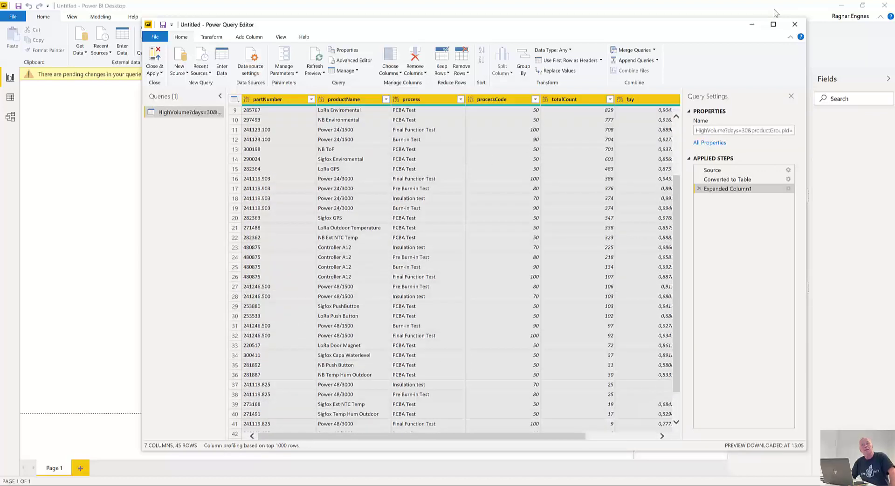
left_click(773, 25)
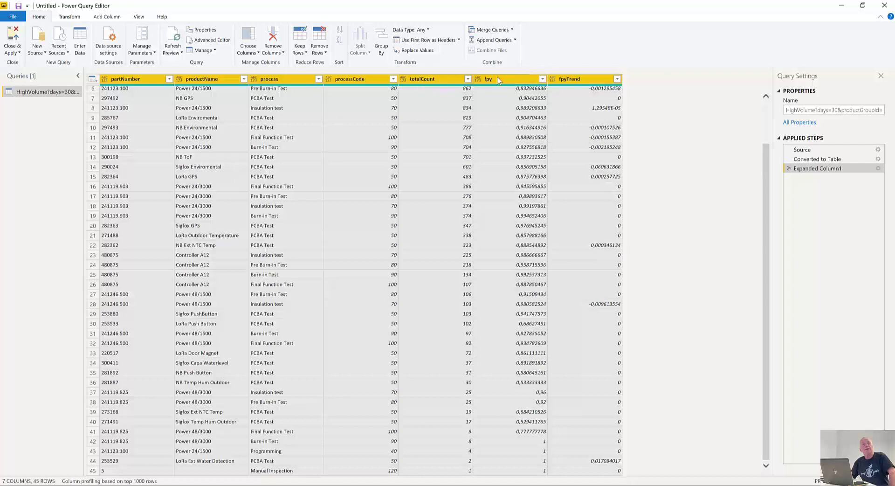
left_click(580, 81)
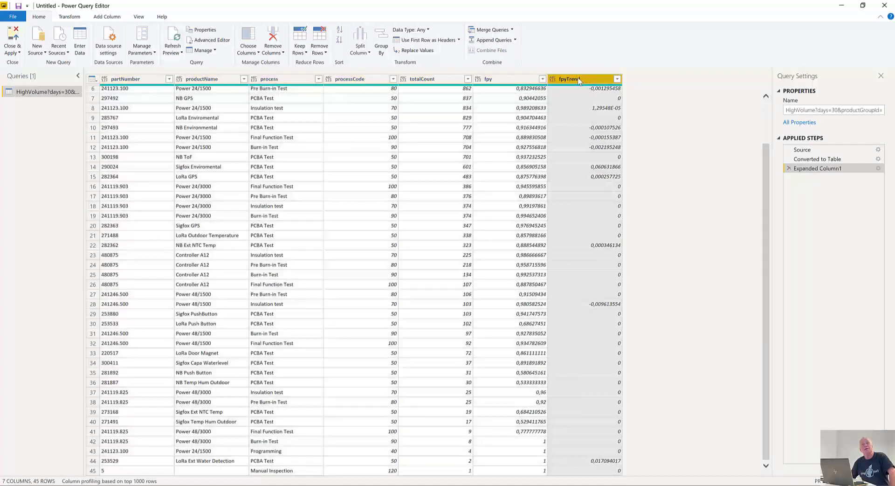
right_click(577, 82)
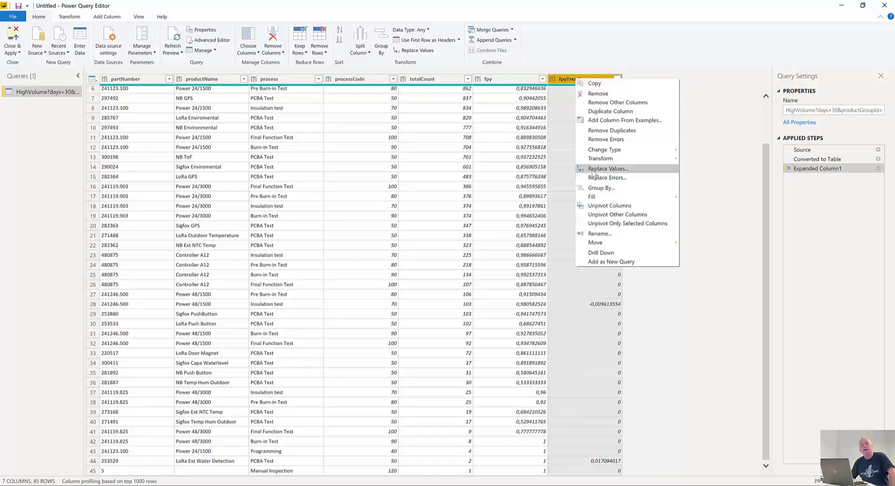
mouse_move(604, 153)
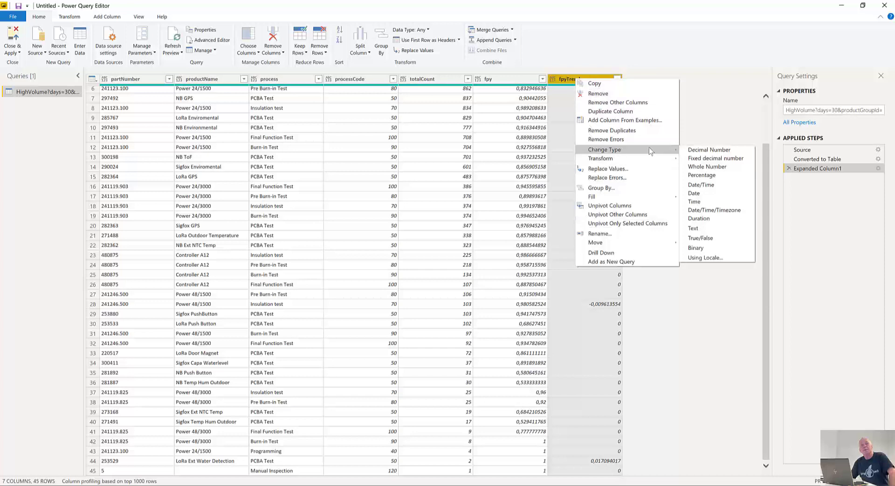
left_click(703, 176)
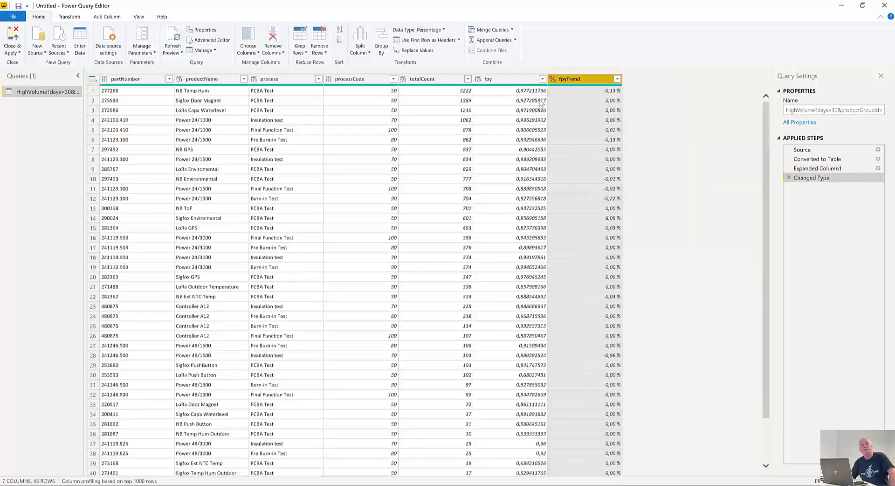
- Change the fpy column's data type to Percentage
left_click(494, 79)
right_click(493, 81)
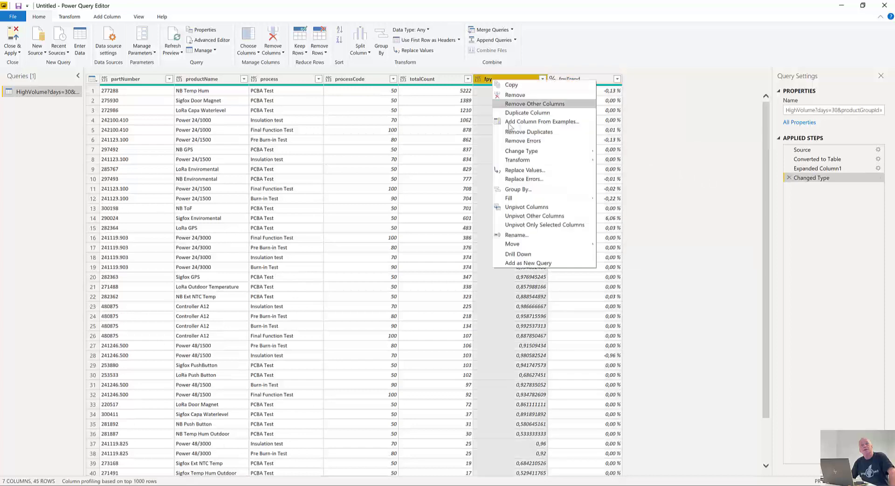
mouse_move(531, 153)
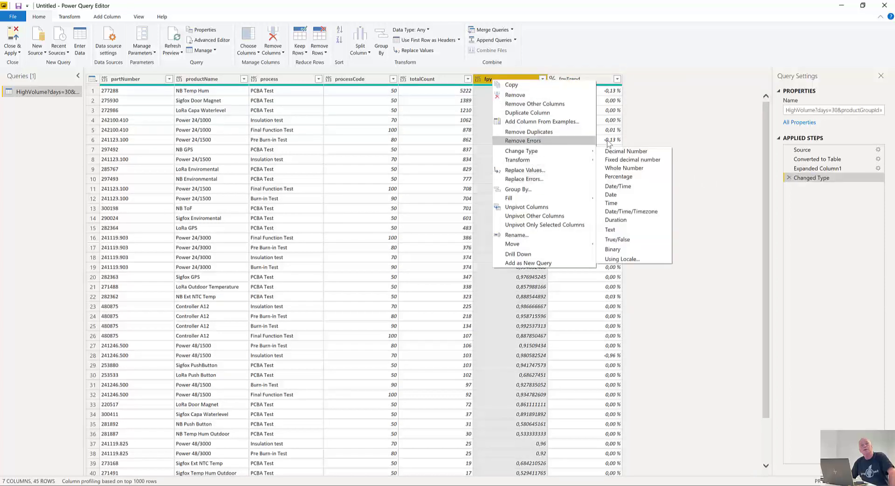
left_click(620, 176)
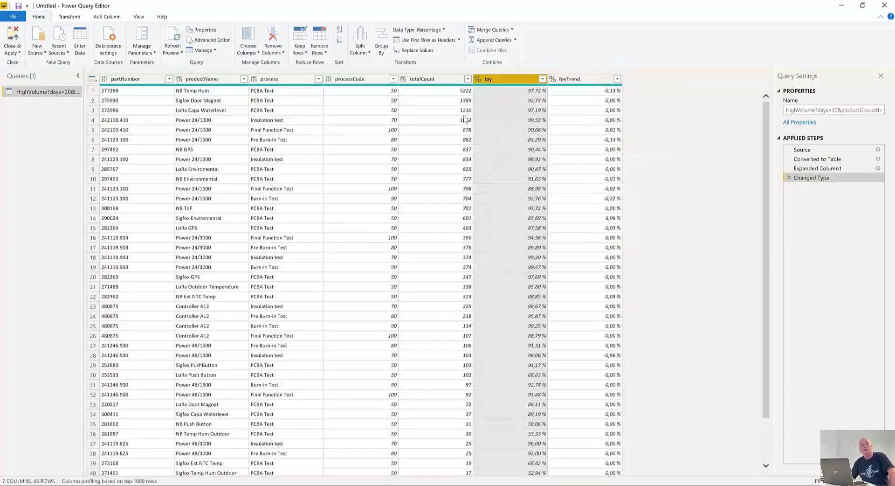
- Change the totalCount column's data type to Whole Number, and close the query editor with the changes applied
left_click(419, 80)
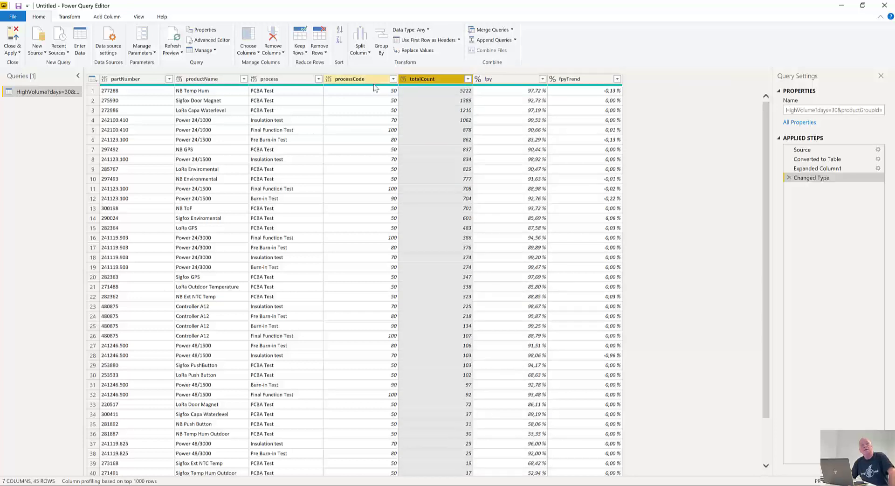
right_click(428, 80)
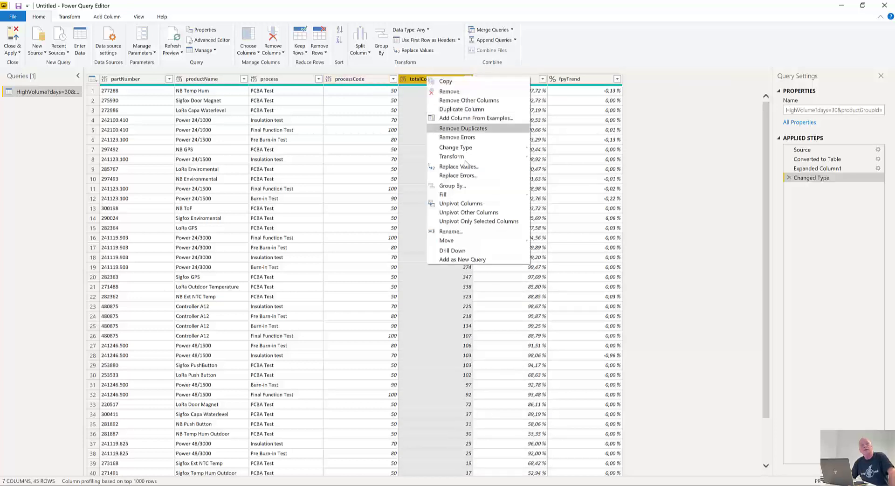
mouse_move(472, 197)
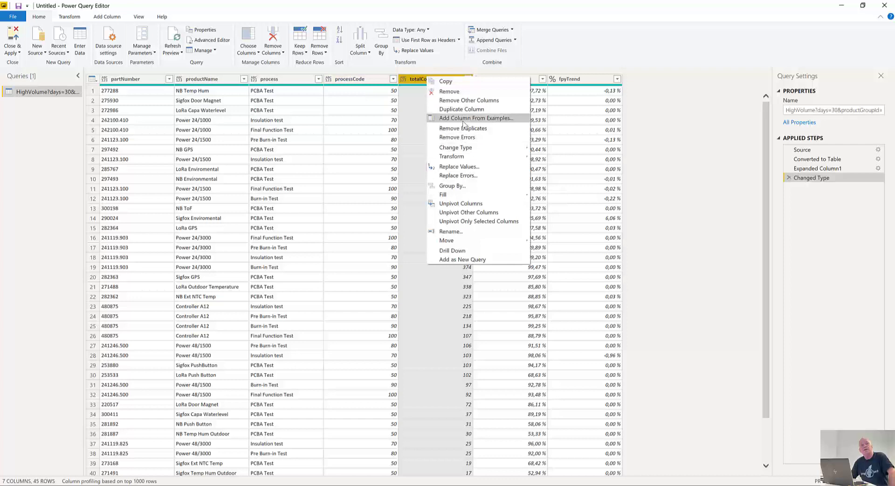
mouse_move(471, 152)
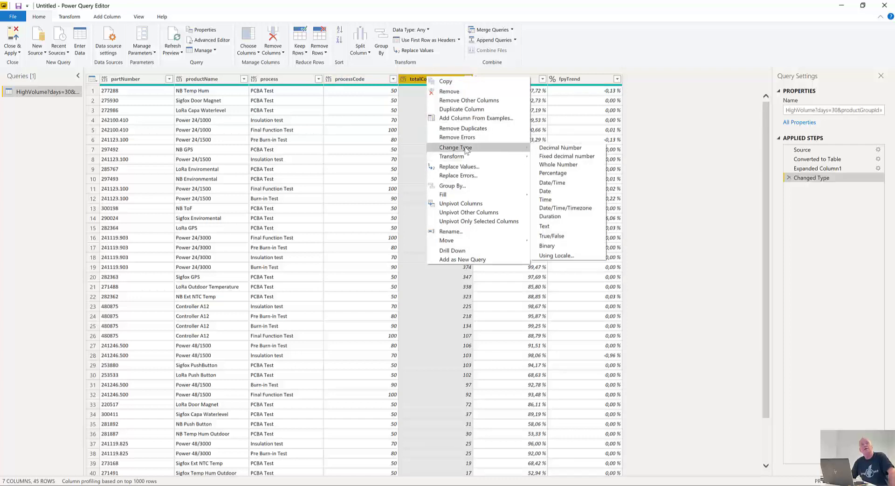
left_click(557, 164)
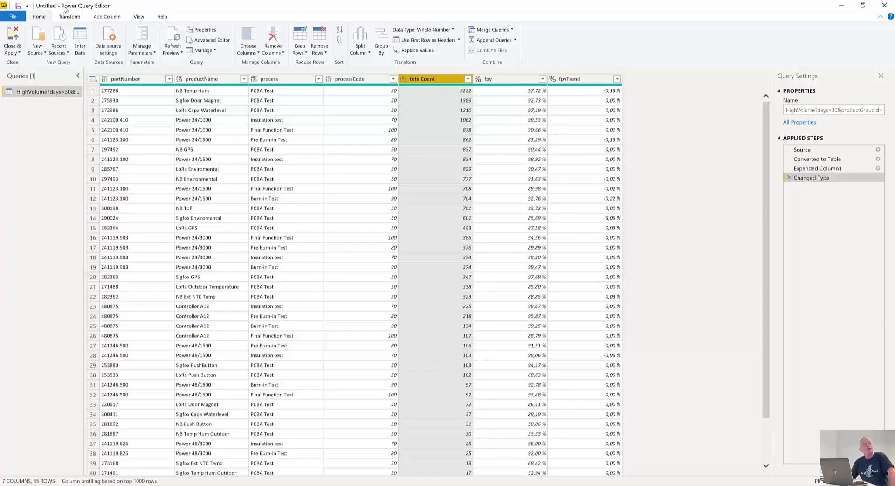
left_click(12, 39)
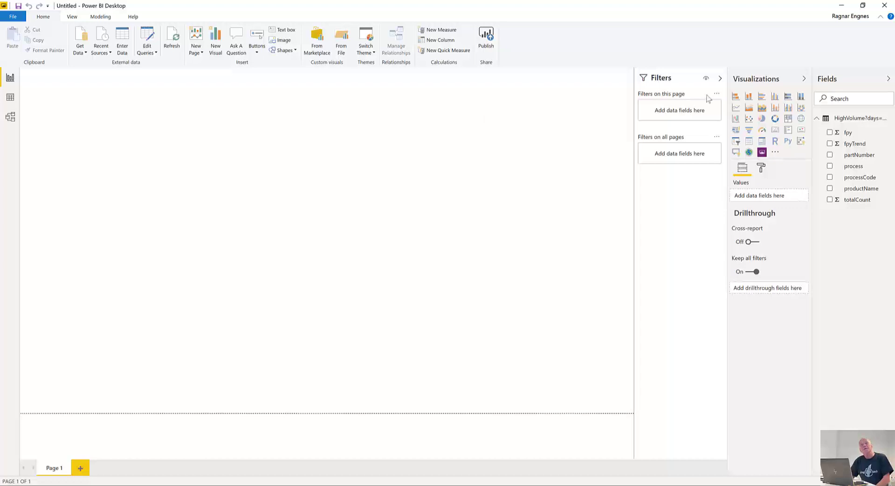
- Insert a clustered column chart enlarged to fill the report page, with partNumber as axis and fpy as value
left_click(775, 97)
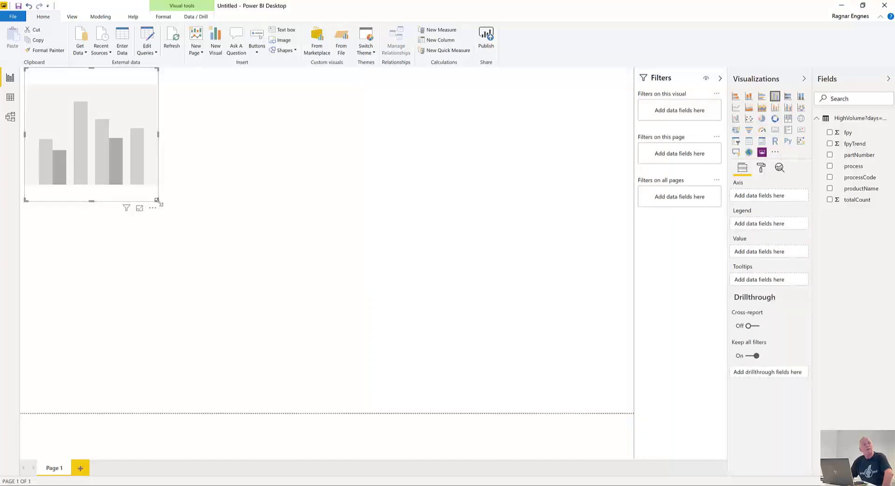
left_click_drag(157, 200, 627, 412)
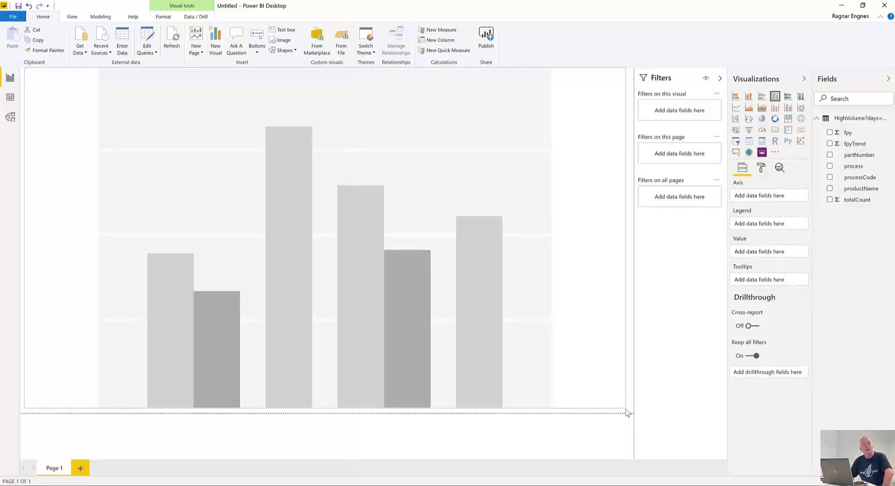
left_click(625, 409)
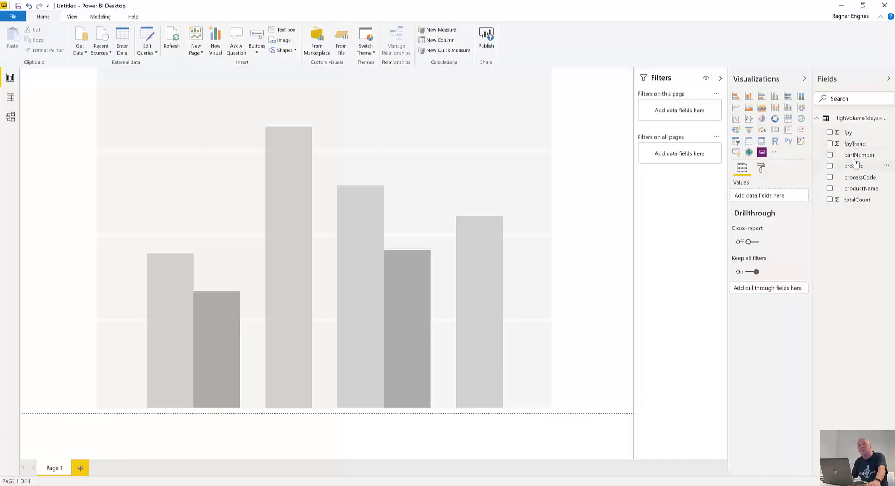
left_click_drag(858, 157, 319, 371)
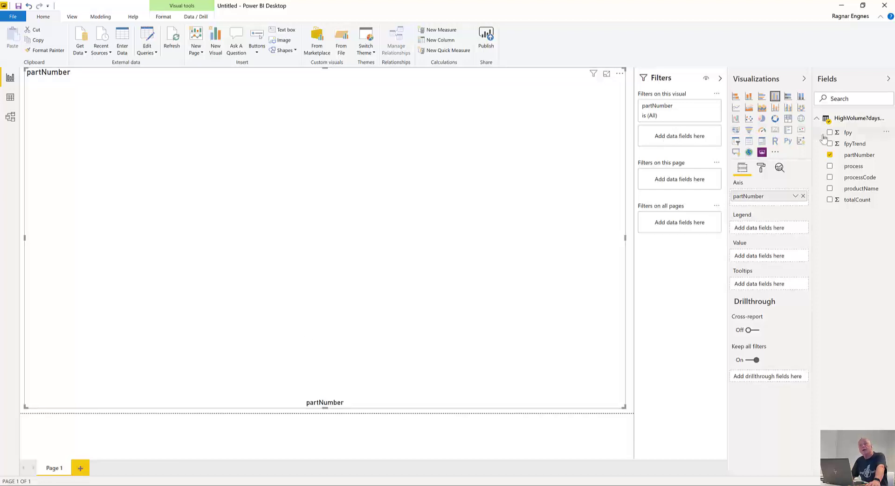
left_click_drag(850, 135, 205, 183)
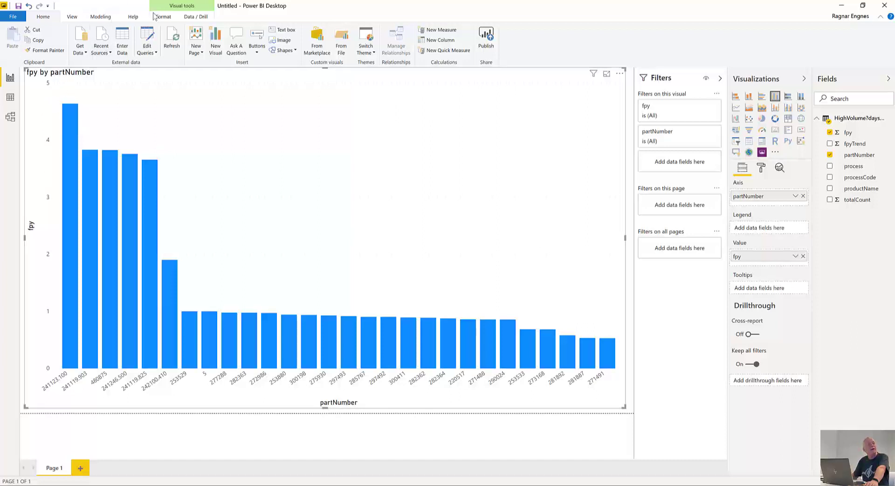
- Format the fpy field as a percentage in the data model
left_click(100, 17)
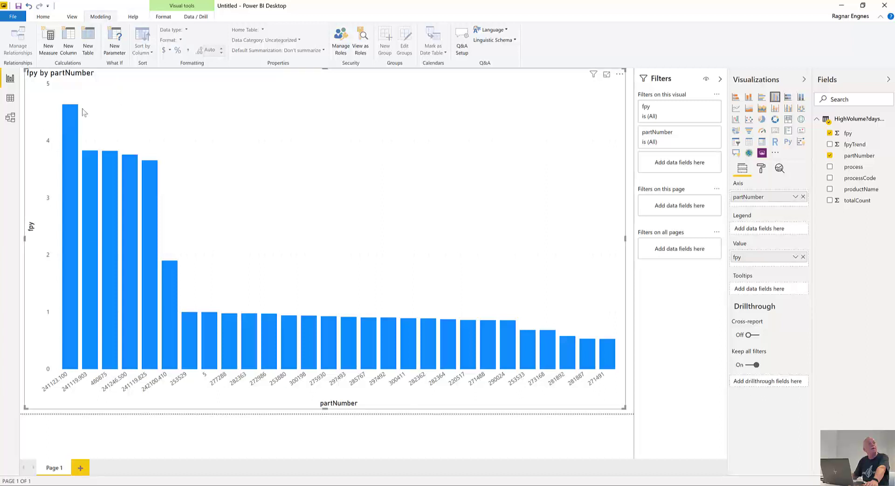
left_click(854, 133)
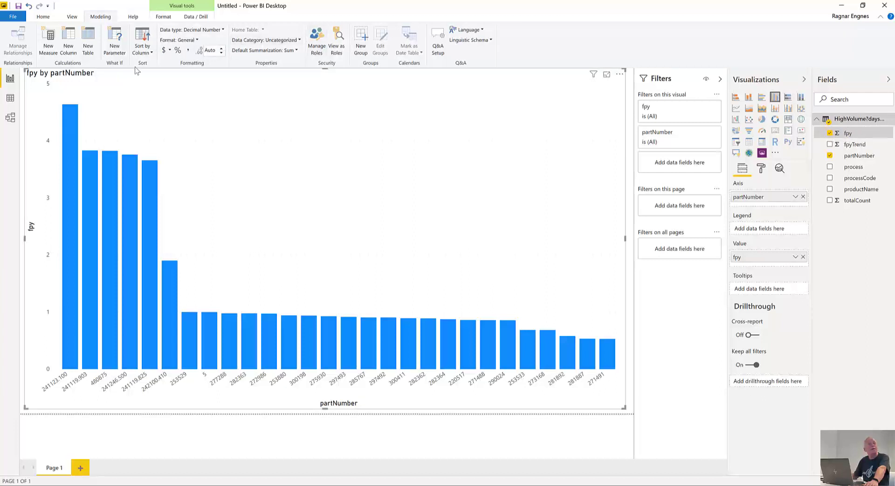
left_click(178, 50)
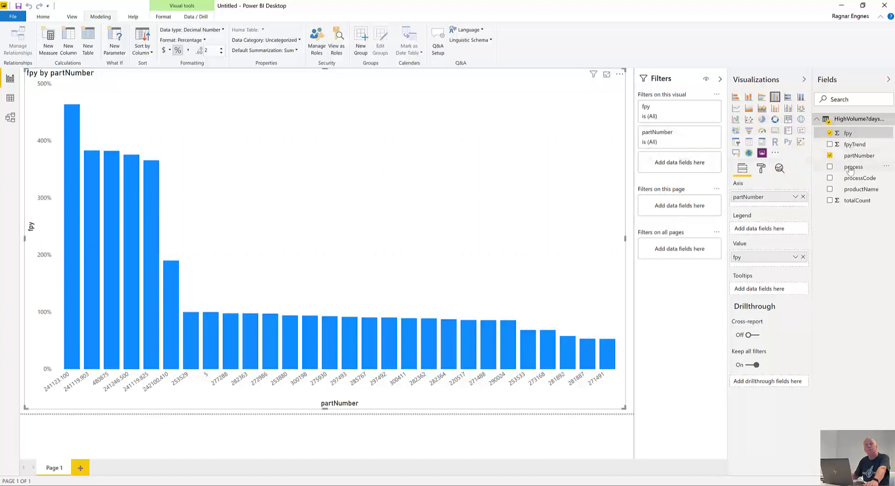
- Filter the chart by process to show only PCBA Test, and clear that filter selection again
left_click_drag(850, 170, 678, 166)
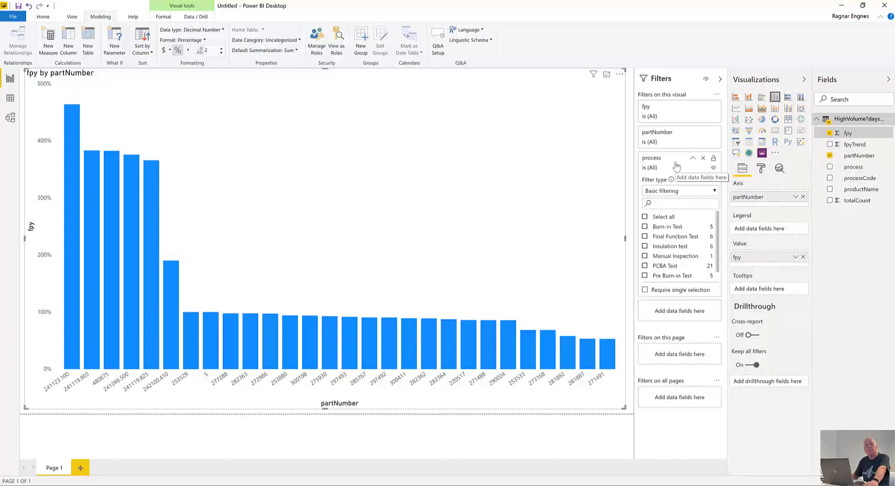
left_click(645, 266)
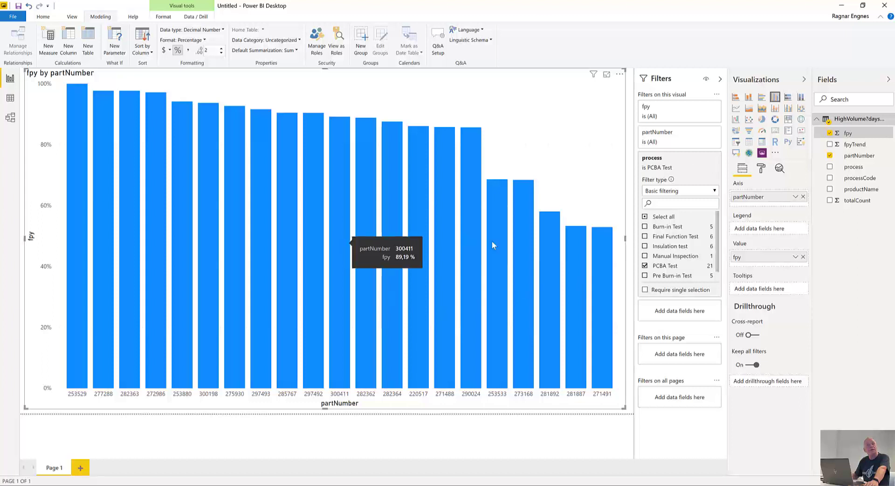
left_click(645, 266)
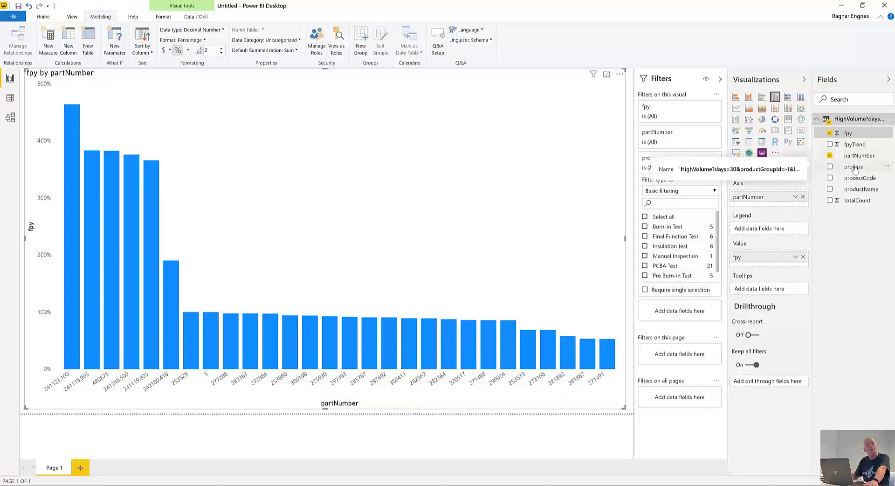
- Add the process field to the fpy chart as its legend to split the columns by process
left_click_drag(858, 167, 380, 283)
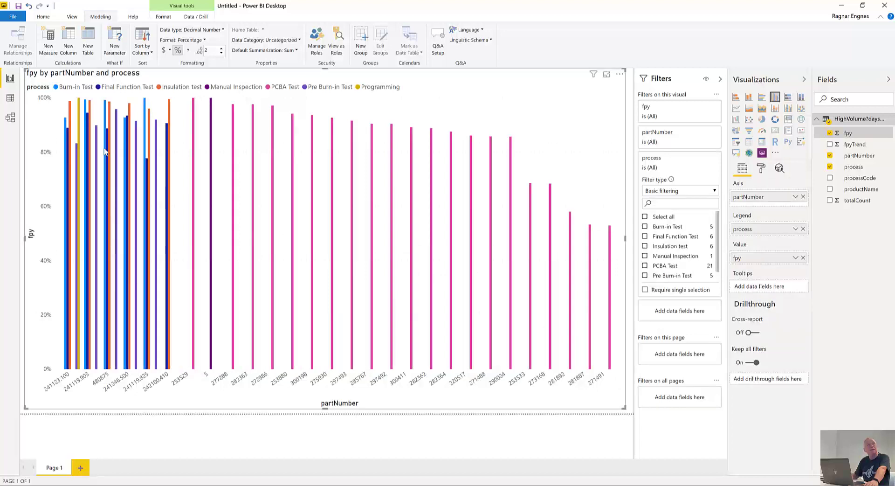
mouse_move(127, 167)
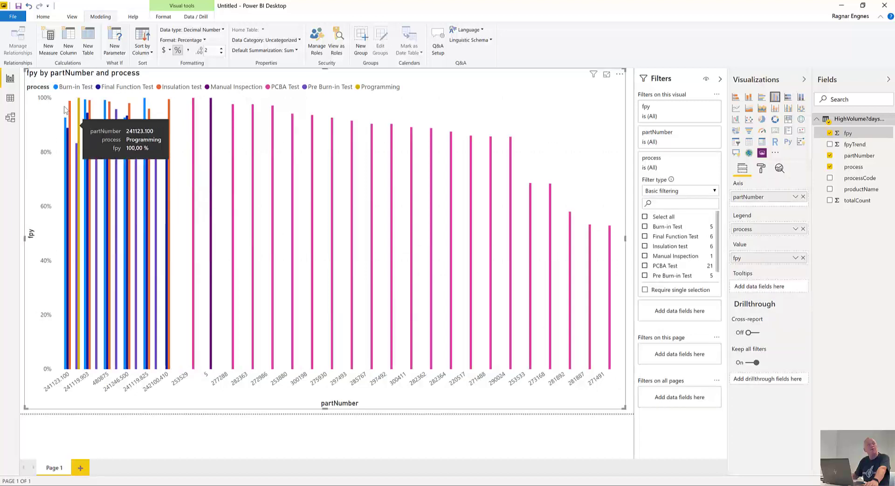